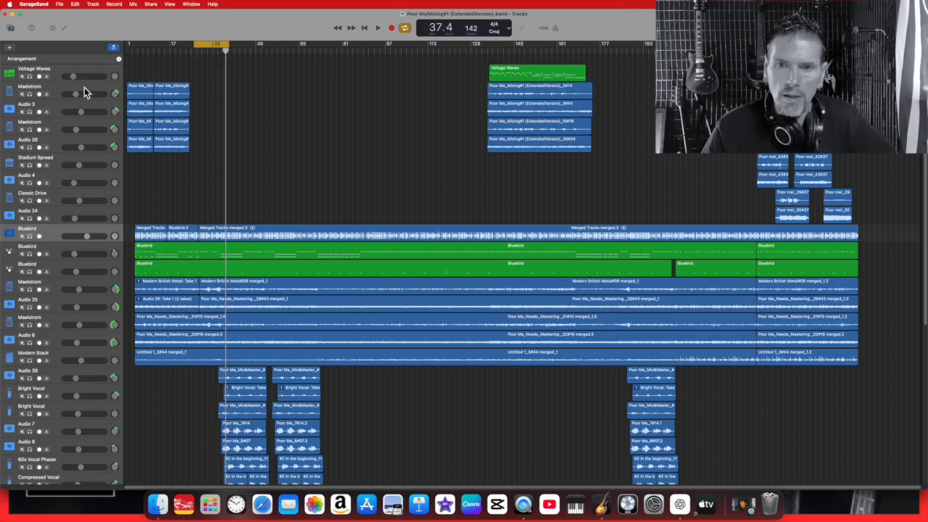
Step: Look through the paired Maelstrom and audio guitar tracks near the start of the track list
{"action": "scroll", "coordinate": [83, 85], "scroll_direction": "down", "scroll_amount": 1}
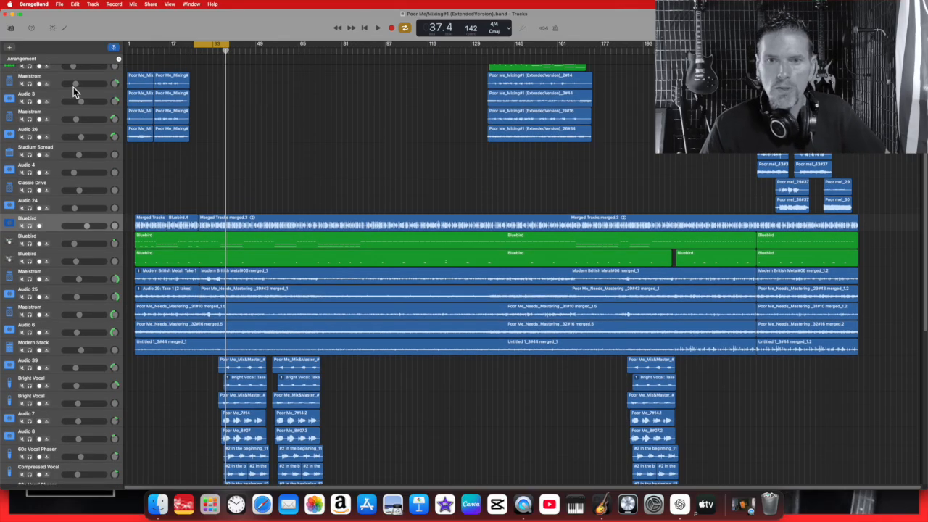
{"action": "left_click", "coordinate": [65, 77]}
{"action": "left_click", "coordinate": [65, 95]}
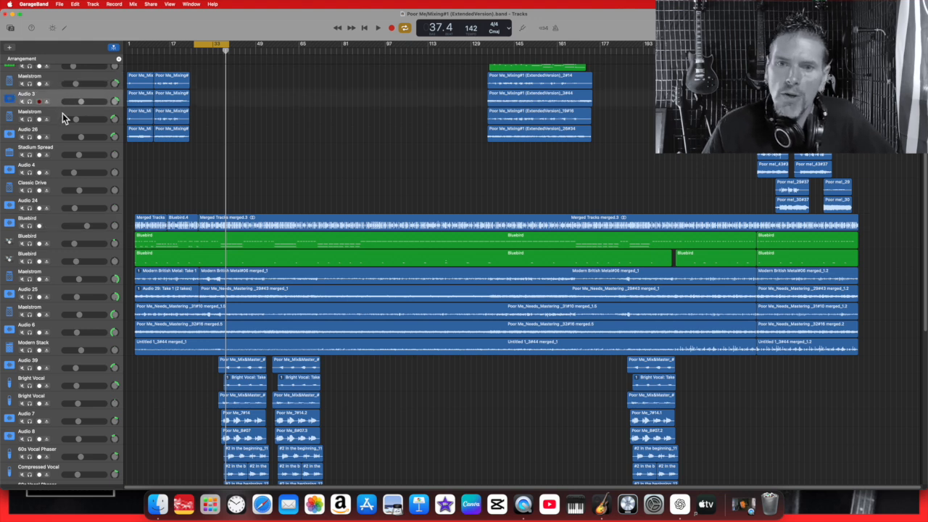
{"action": "left_click", "coordinate": [63, 116]}
{"action": "left_click", "coordinate": [62, 140]}
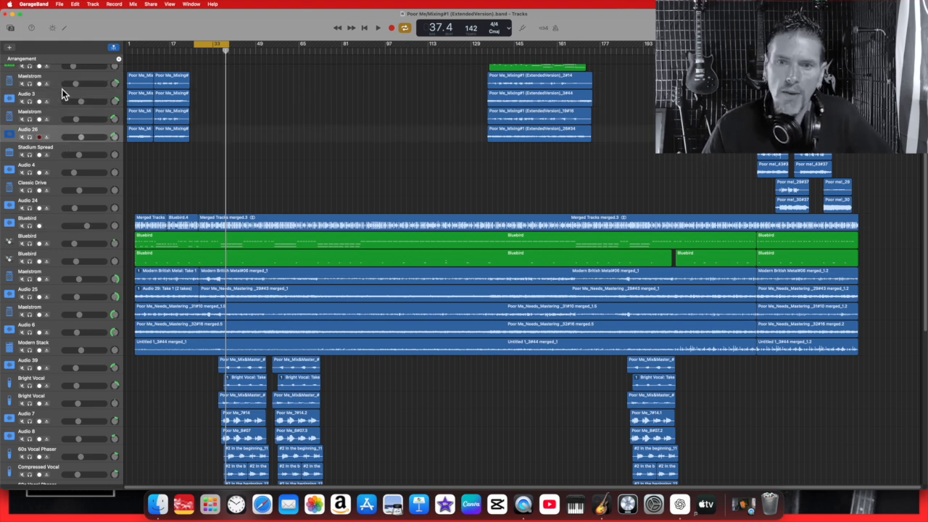
{"action": "left_click", "coordinate": [53, 99]}
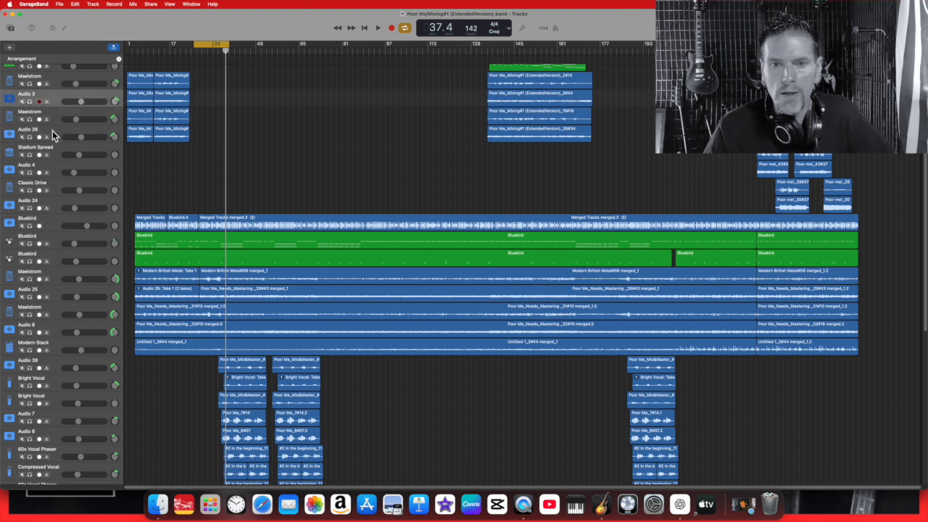
{"action": "left_click", "coordinate": [52, 131]}
{"action": "left_click", "coordinate": [49, 98]}
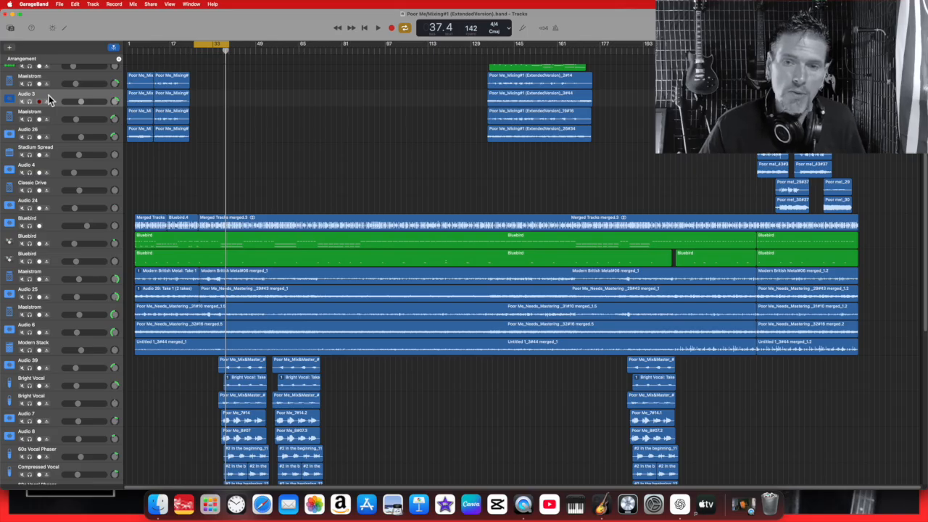
Step: Mute the Voltage Waves track
{"action": "scroll", "coordinate": [48, 92], "scroll_direction": "up", "scroll_amount": 1}
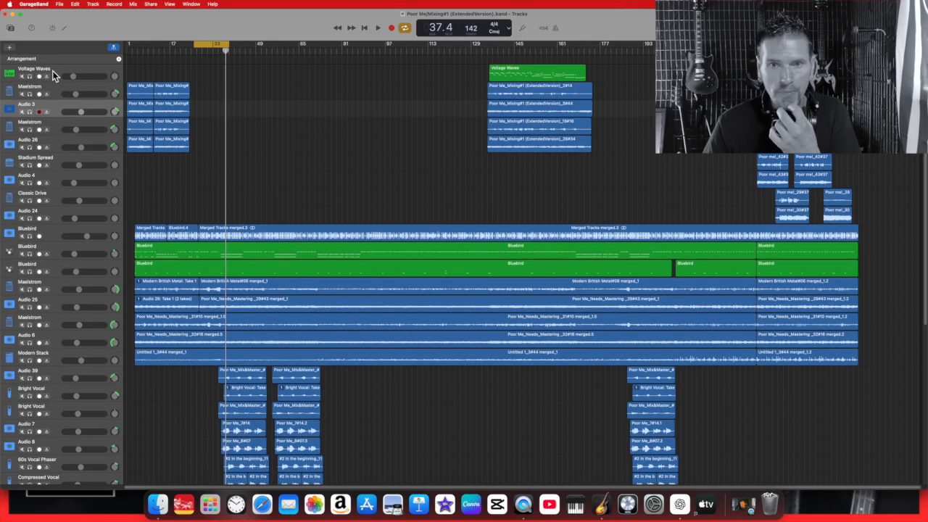
{"action": "left_click", "coordinate": [92, 69]}
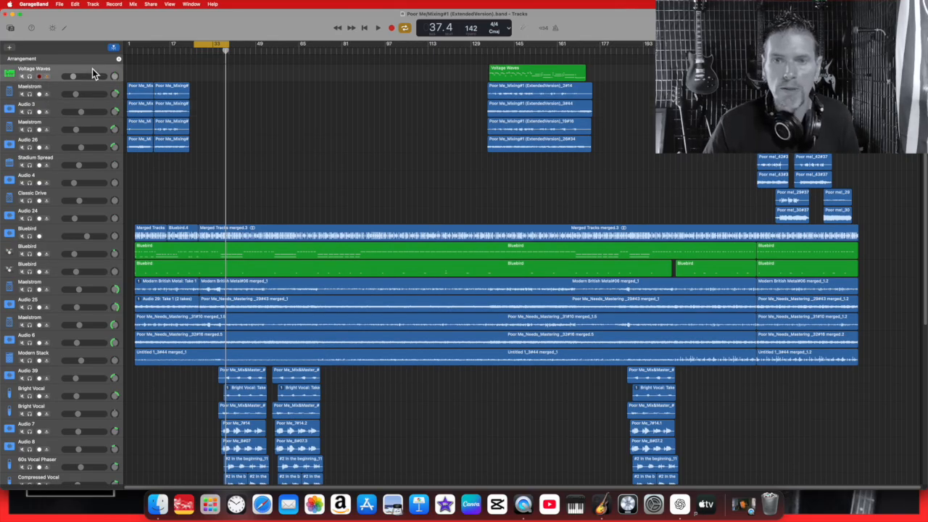
{"action": "left_click", "coordinate": [22, 76]}
{"action": "scroll", "coordinate": [73, 80], "scroll_direction": "down", "scroll_amount": 1}
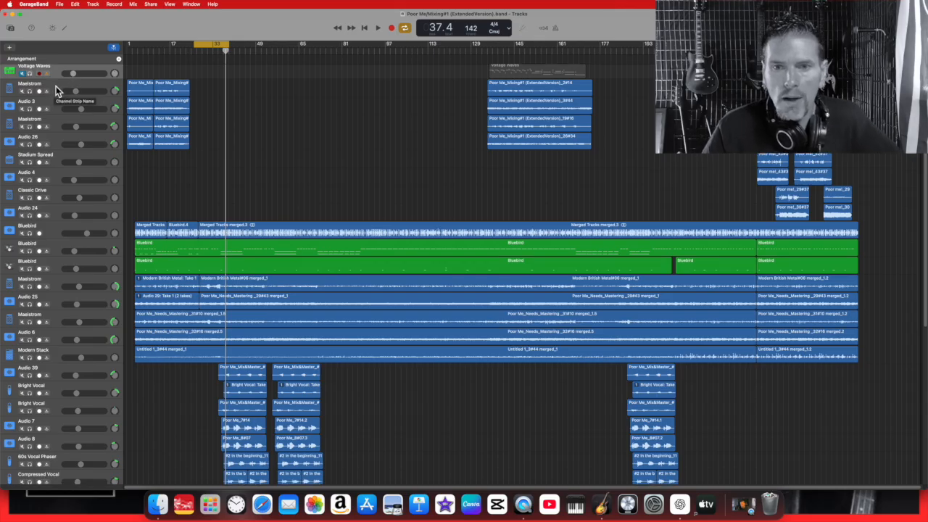
{"action": "scroll", "coordinate": [56, 86], "scroll_direction": "down", "scroll_amount": 3}
{"action": "scroll", "coordinate": [56, 86], "scroll_direction": "up", "scroll_amount": 3}
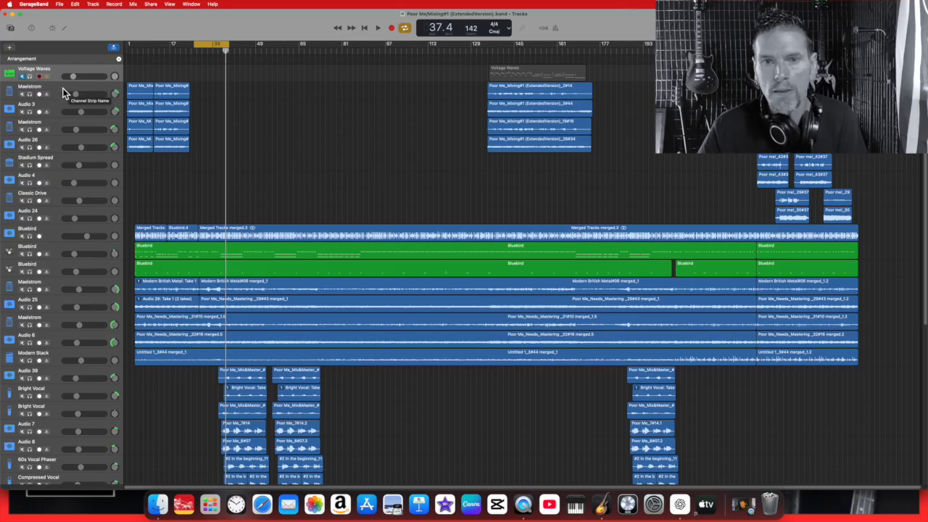
{"action": "left_click", "coordinate": [62, 93]}
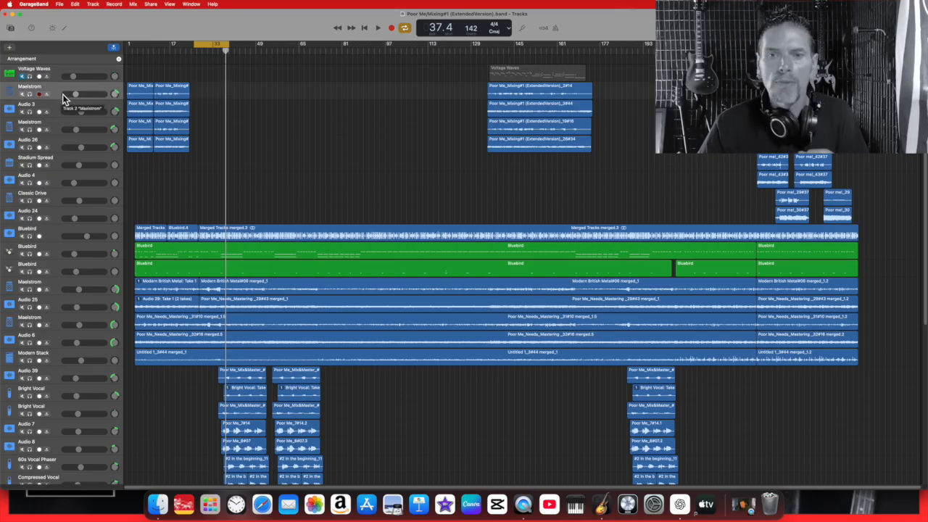
{"action": "left_click", "coordinate": [59, 109]}
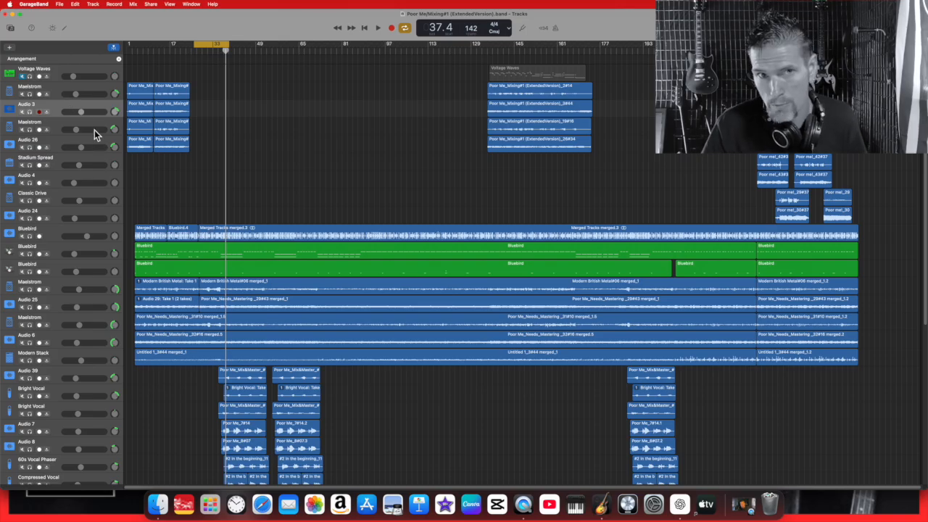
{"action": "left_click", "coordinate": [39, 111]}
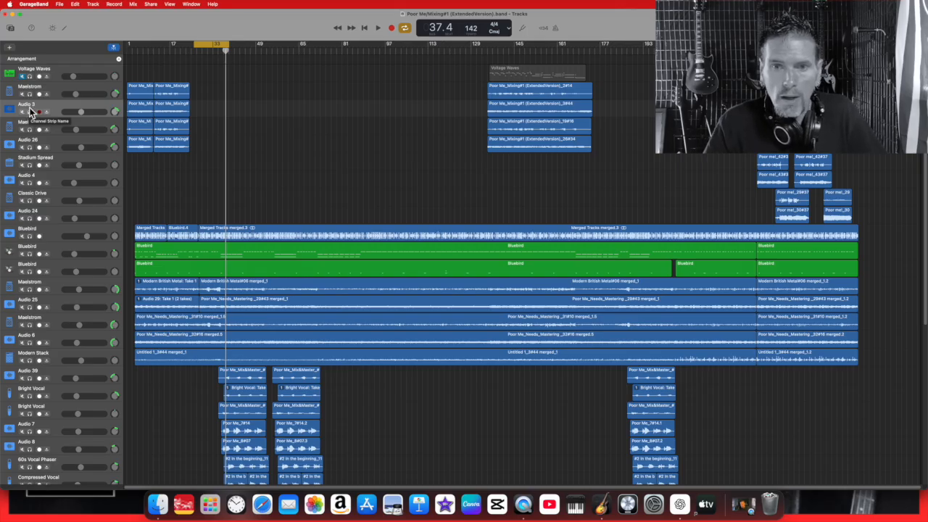
{"action": "right_click", "coordinate": [29, 108]}
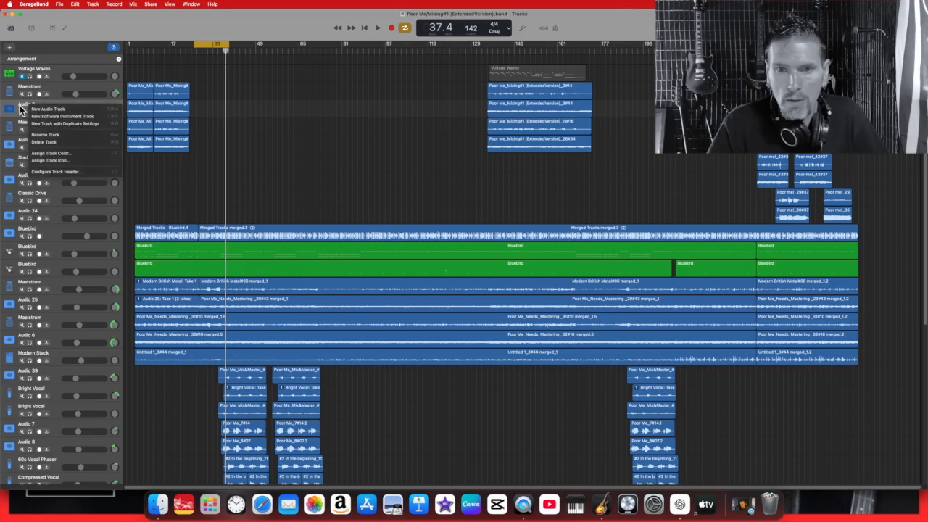
{"action": "left_click", "coordinate": [72, 137]}
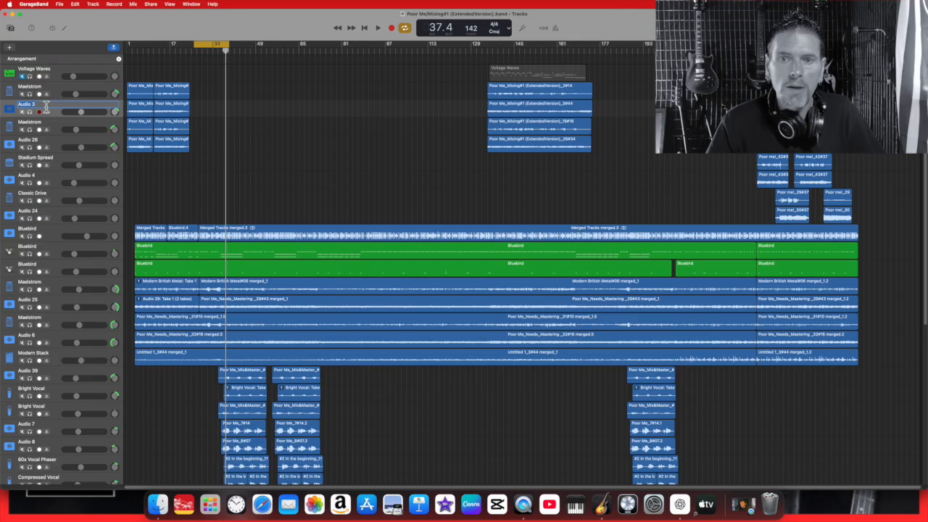
{"action": "key", "text": "Return"}
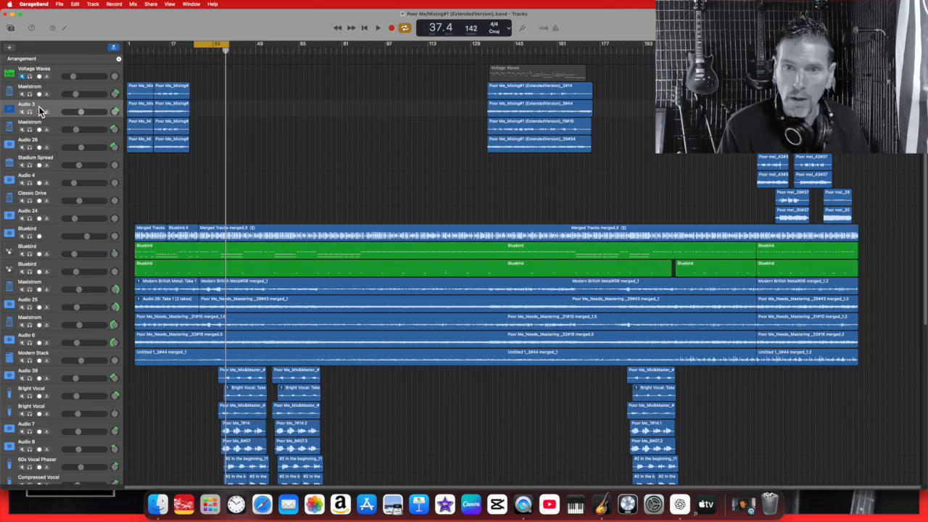
Step: Rename the Audio 3 track as RG_L_SM57
{"action": "double_click", "coordinate": [37, 104]}
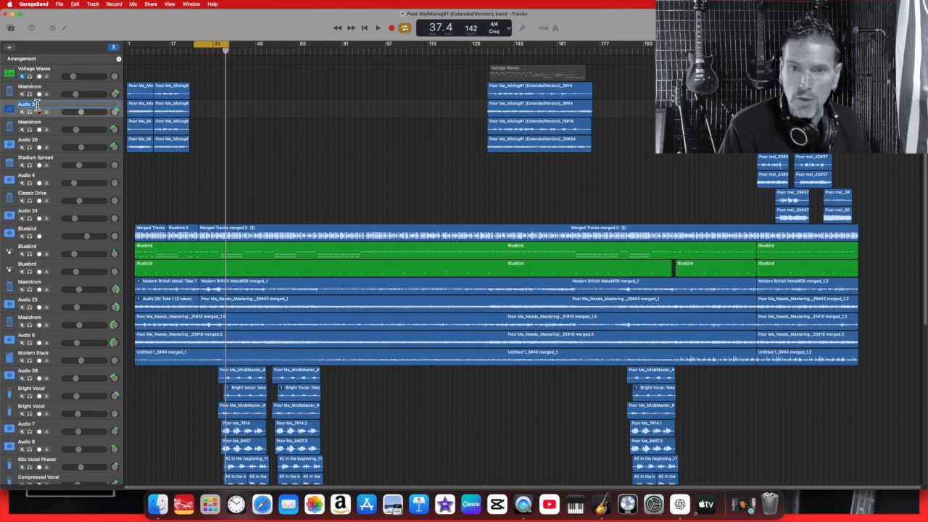
{"action": "key", "text": "BackSpace"}
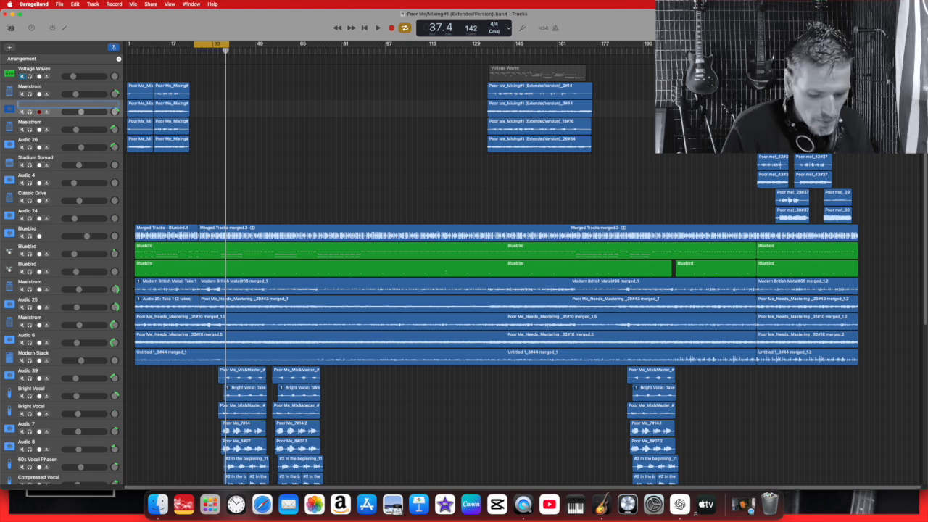
{"action": "type", "text": "RG_"}
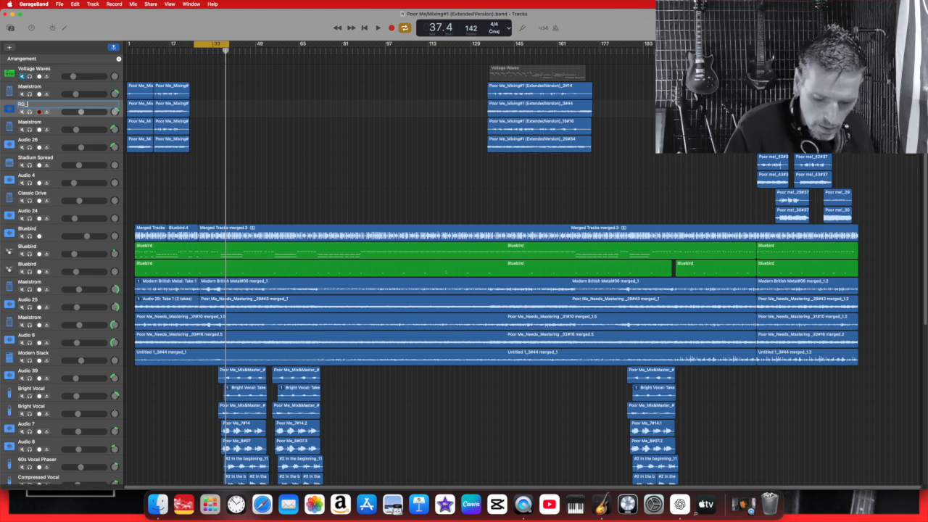
{"action": "type", "text": "L"}
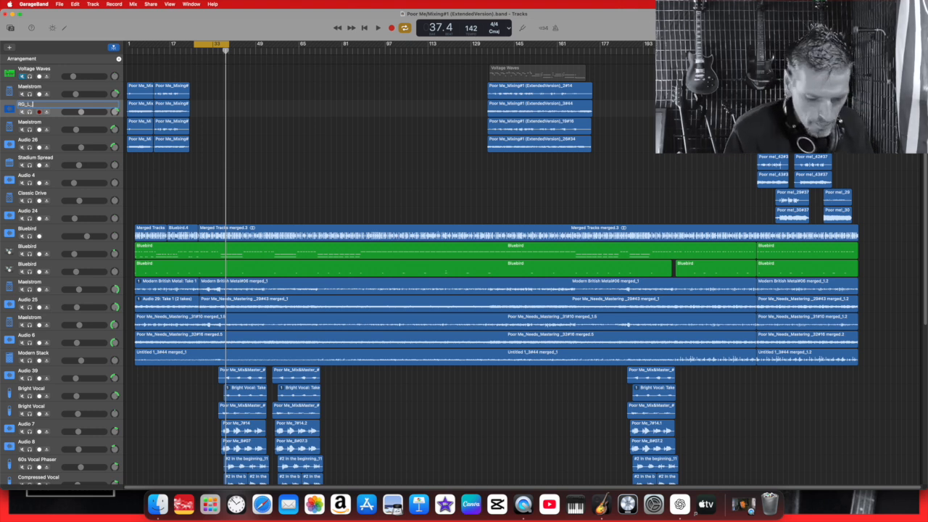
{"action": "type", "text": "_SM57"}
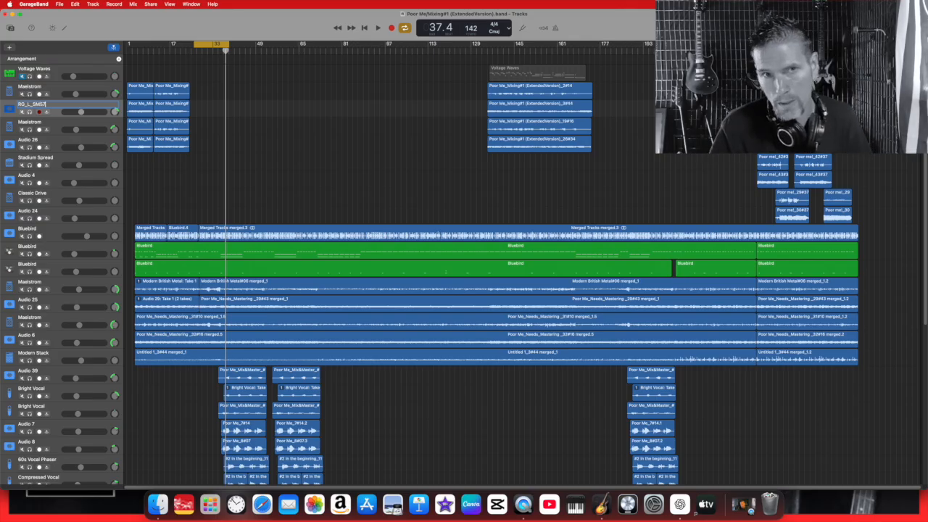
{"action": "key", "text": "Return"}
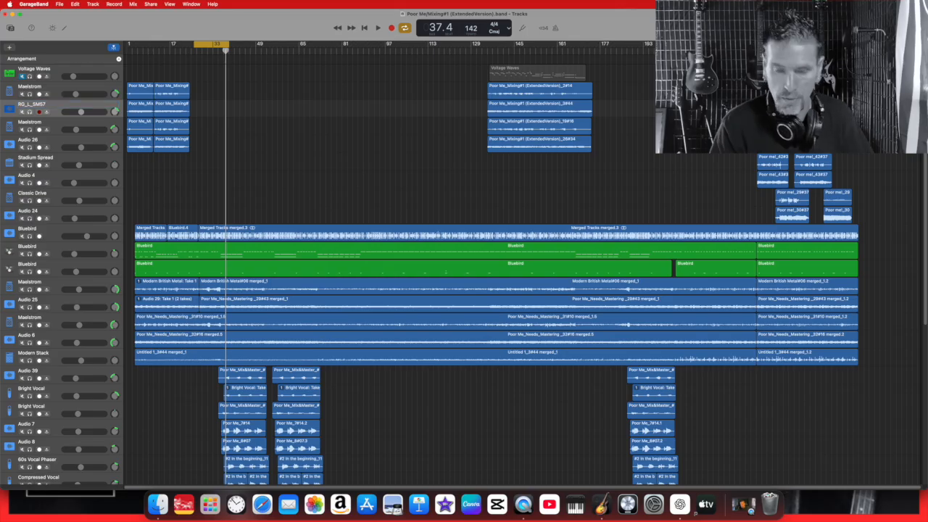
Step: Rename the Maelstrom track directly above RG_L_SM57 as RG_L_Maelstrom
{"action": "left_click", "coordinate": [50, 124]}
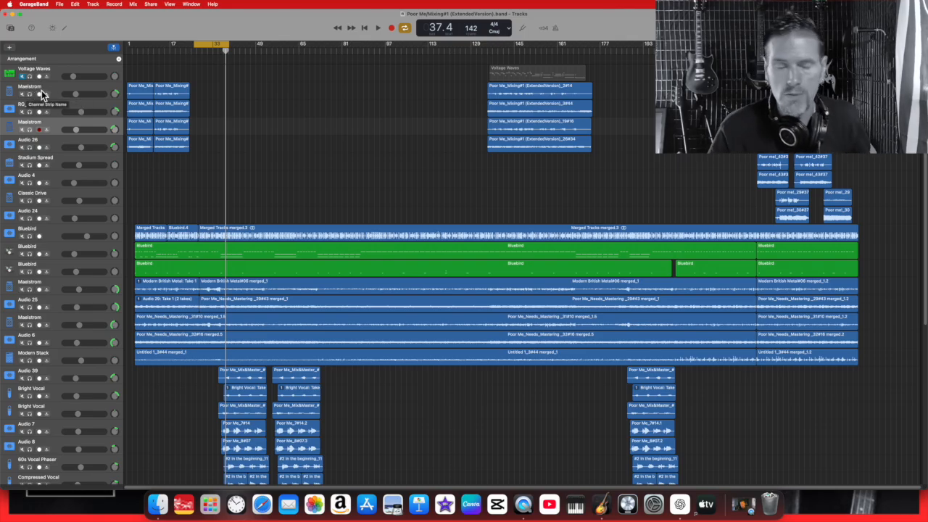
{"action": "left_click", "coordinate": [39, 145]}
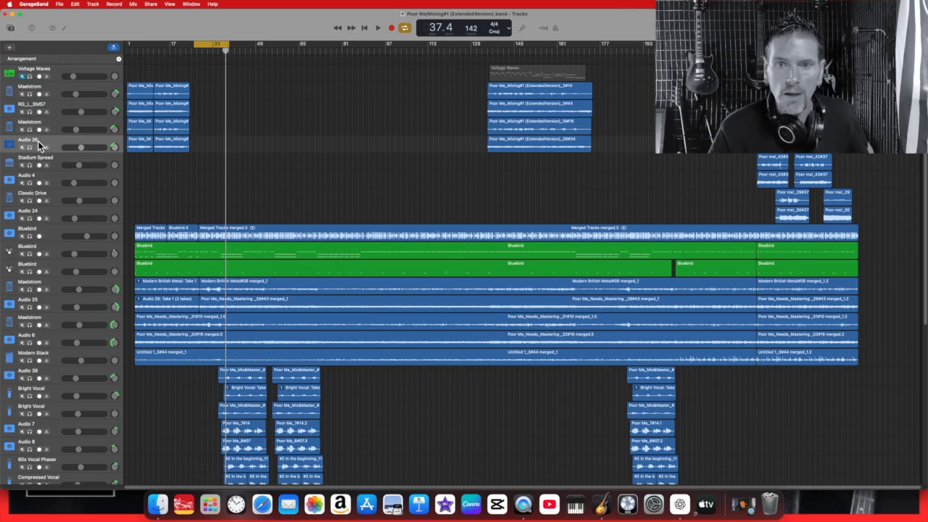
{"action": "left_click", "coordinate": [39, 92]}
{"action": "right_click", "coordinate": [38, 89]}
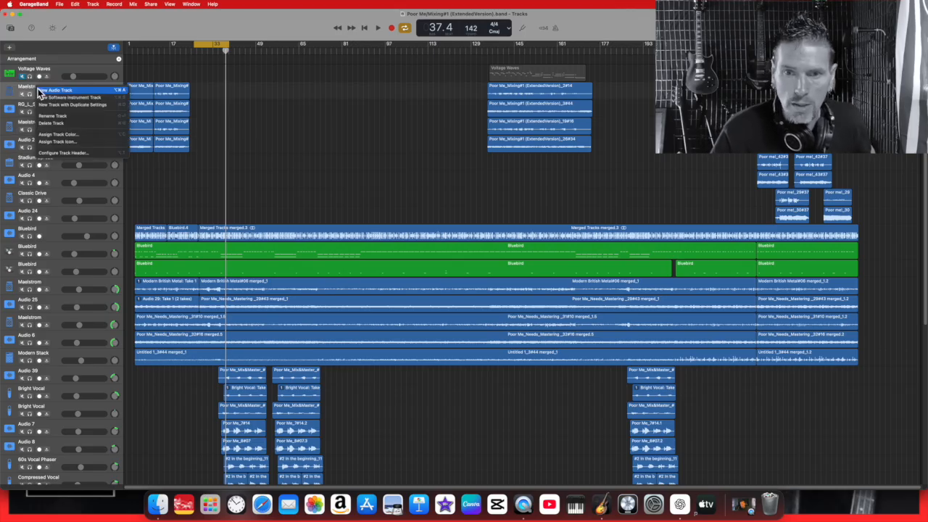
{"action": "left_click", "coordinate": [67, 116]}
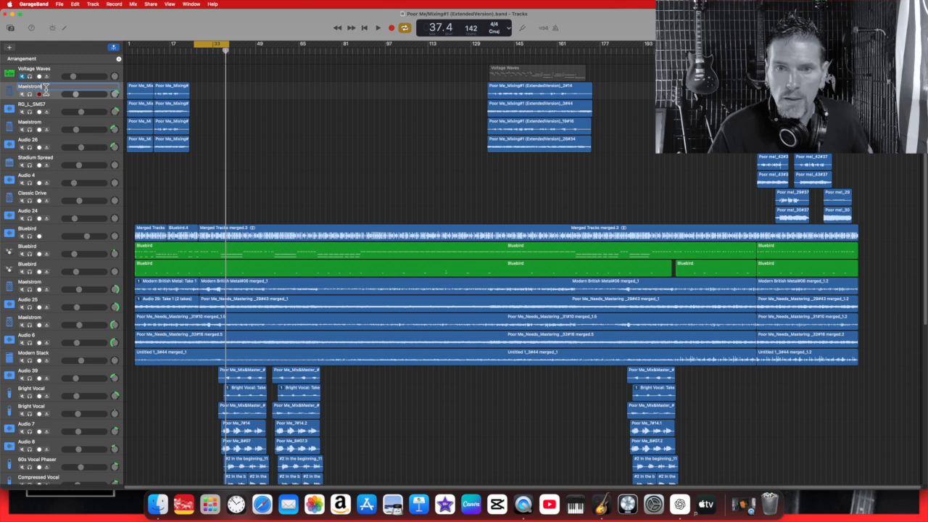
{"action": "left_click", "coordinate": [19, 87]}
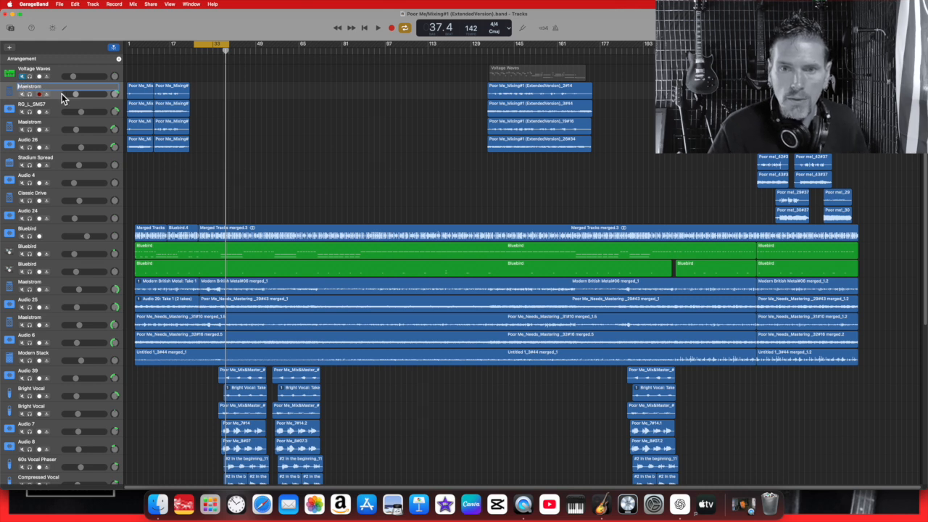
{"action": "type", "text": "RG_L_"}
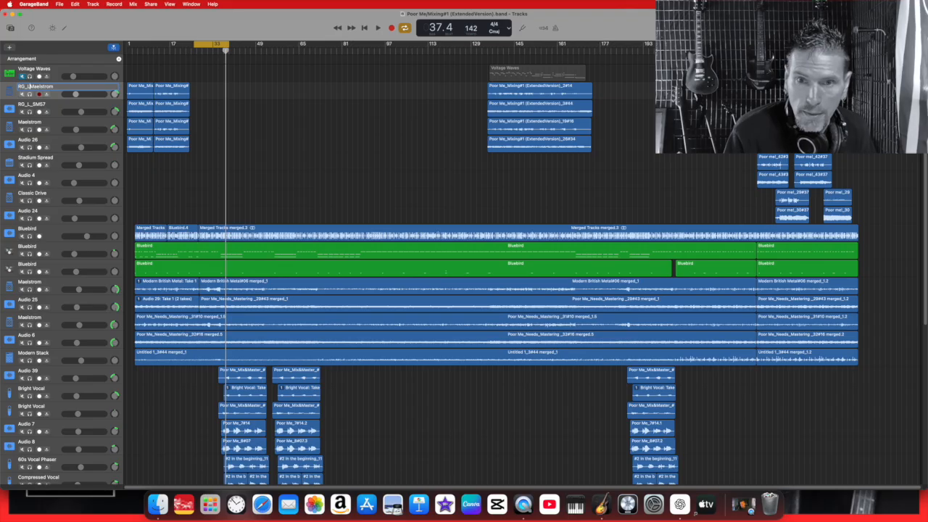
{"action": "type", "text": "_"}
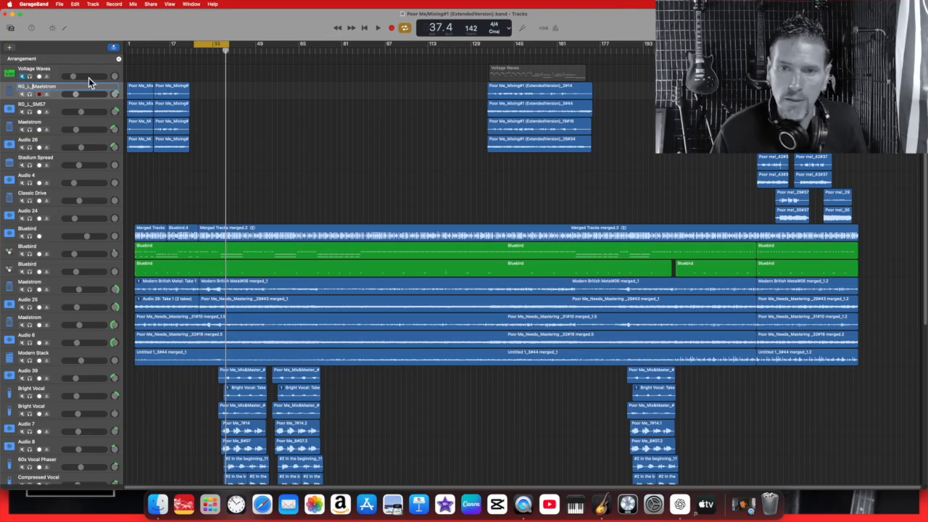
{"action": "key", "text": "Return"}
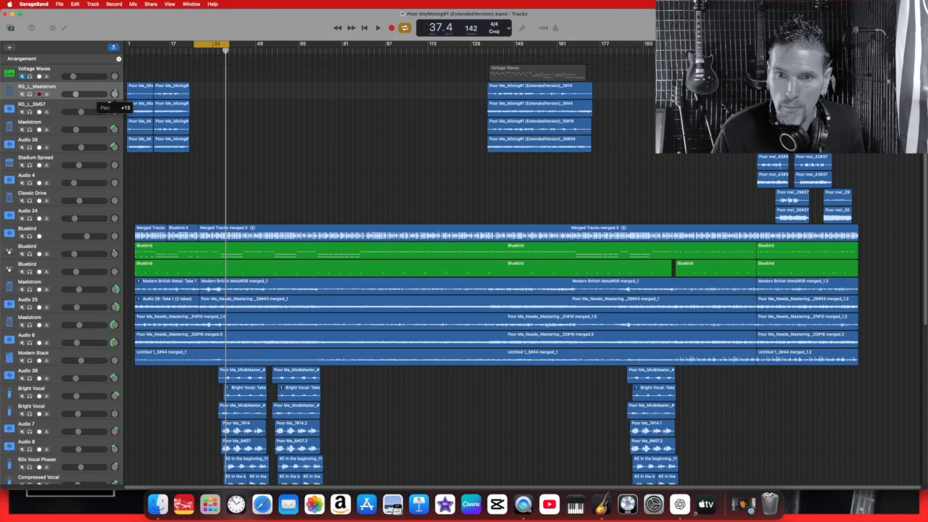
Step: Pan the RG_L_Maelstrom and RG_L_SM57 tracks to the left, and the Maelstrom and Audio 26 tracks below them to the right
{"action": "left_click", "coordinate": [112, 91]}
{"action": "left_click_drag", "start_coordinate": [116, 114], "coordinate": [116, 119]}
{"action": "left_click_drag", "start_coordinate": [113, 130], "coordinate": [114, 149]}
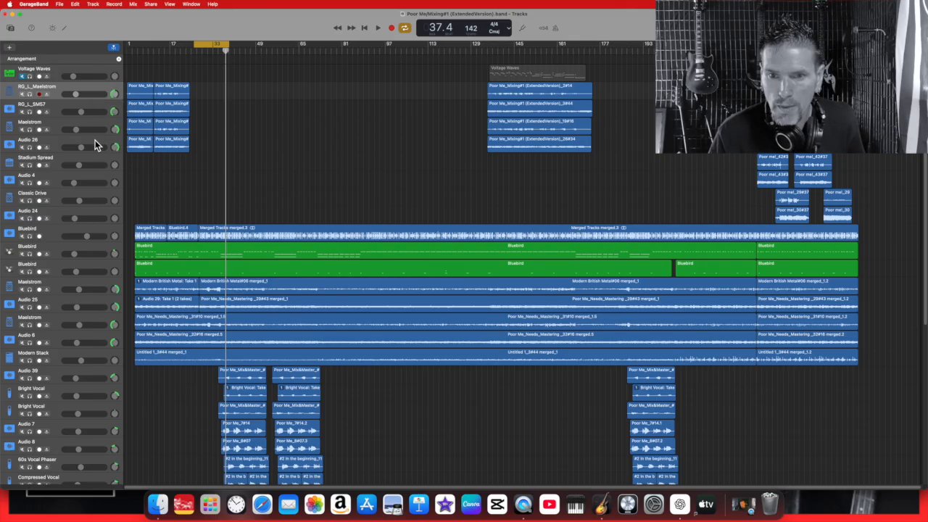
Step: Rename the Maelstrom track directly below RG_L_SM57 as RG_R_Maelstrom
{"action": "left_click", "coordinate": [42, 126]}
{"action": "right_click", "coordinate": [43, 126]}
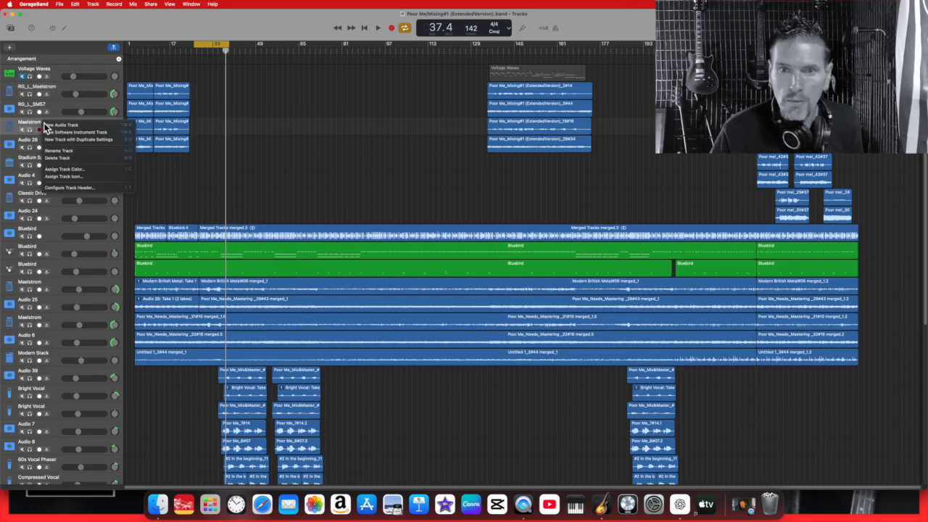
{"action": "left_click", "coordinate": [60, 151]}
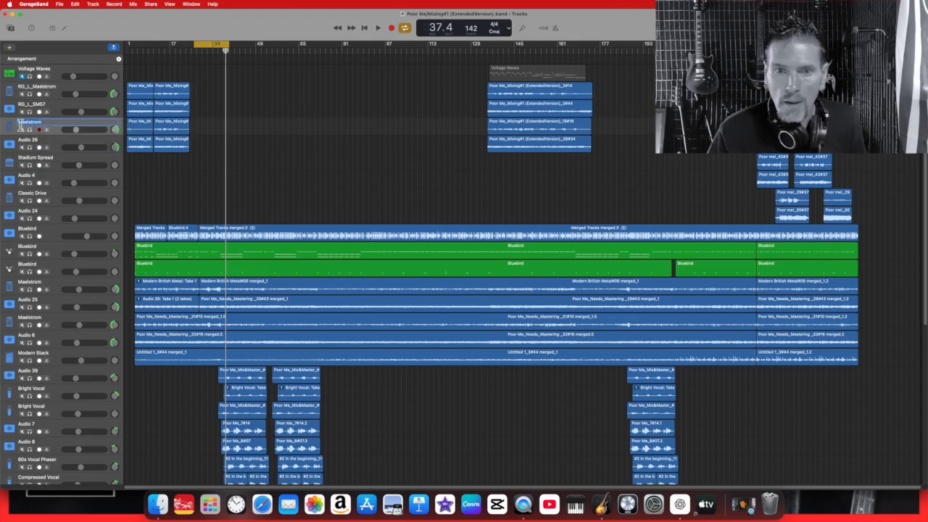
{"action": "type", "text": "RG_R_"}
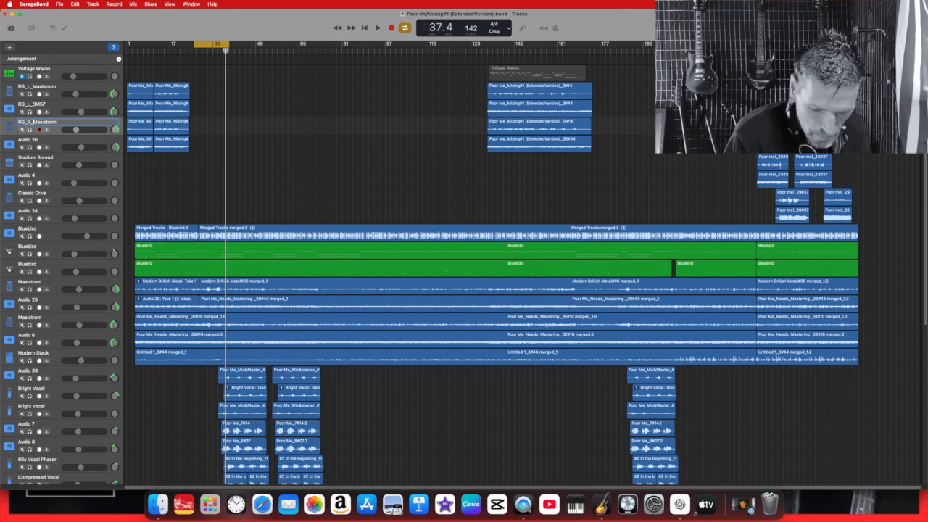
{"action": "key", "text": "Return"}
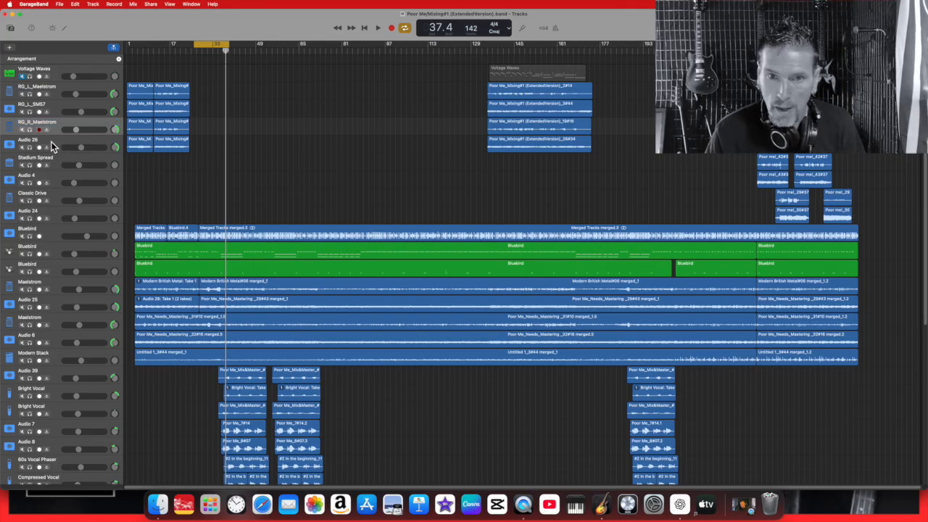
Step: Rename the Audio 26 track as RG_R_SM57
{"action": "right_click", "coordinate": [51, 141]}
{"action": "left_click", "coordinate": [82, 168]}
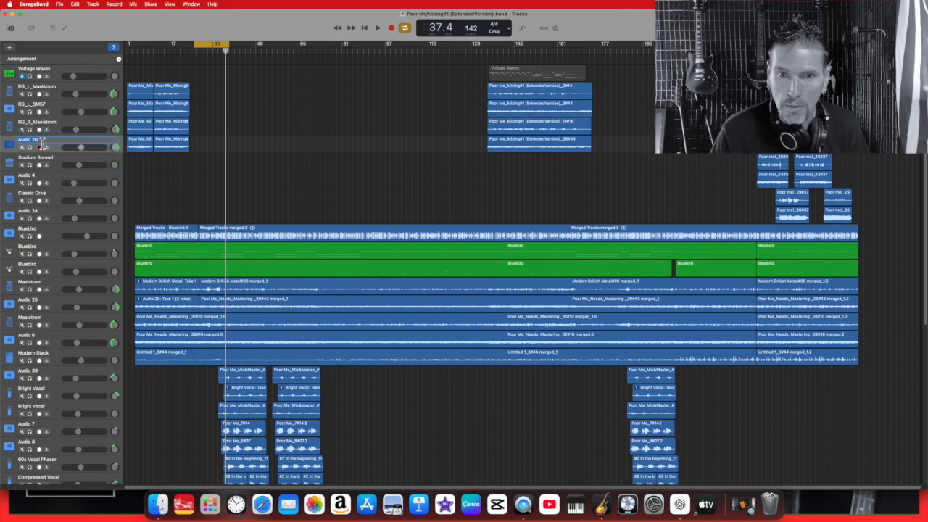
{"action": "key", "text": "BackSpace"}
{"action": "type", "text": "R"}
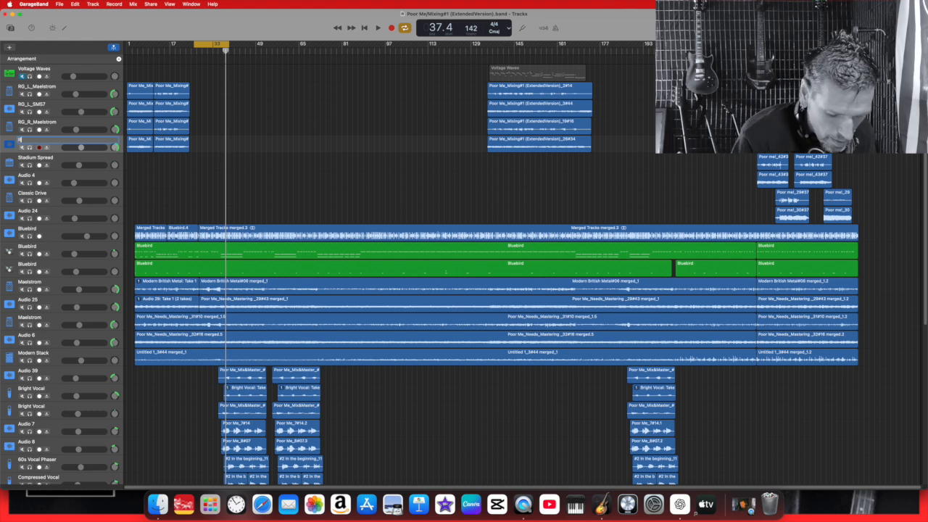
{"action": "type", "text": "G_R_"}
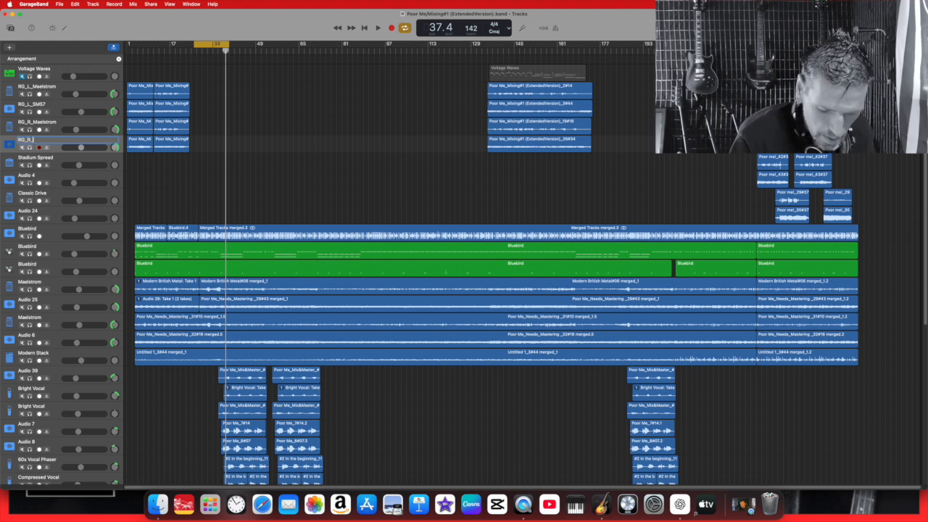
{"action": "type", "text": "SM57"}
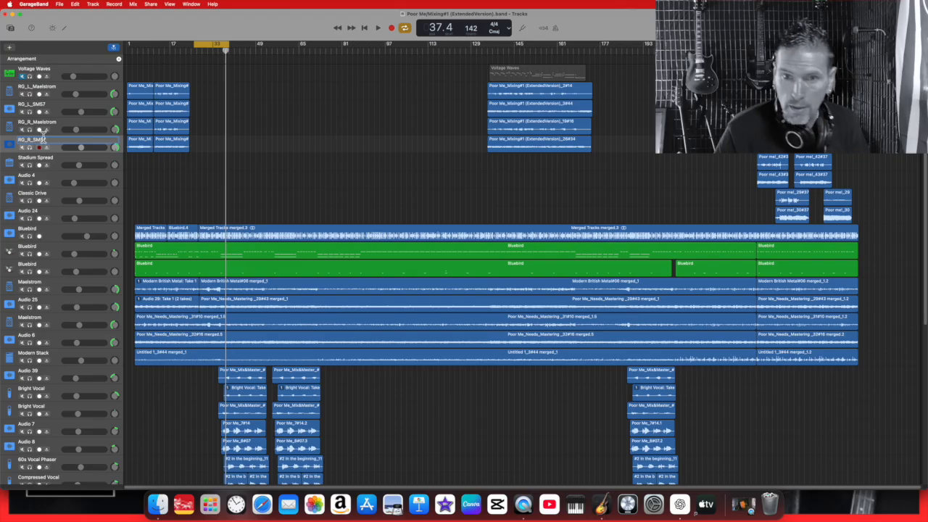
{"action": "key", "text": "Return"}
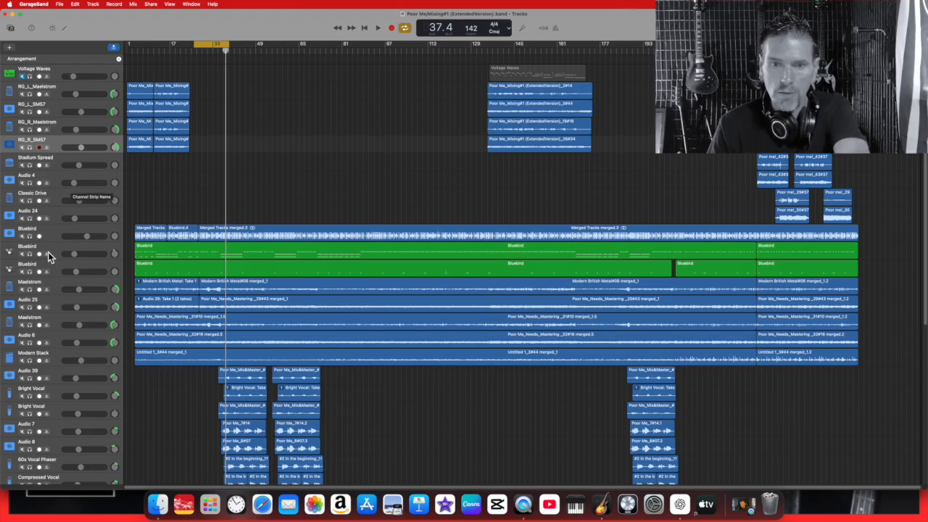
{"action": "left_click", "coordinate": [54, 290]}
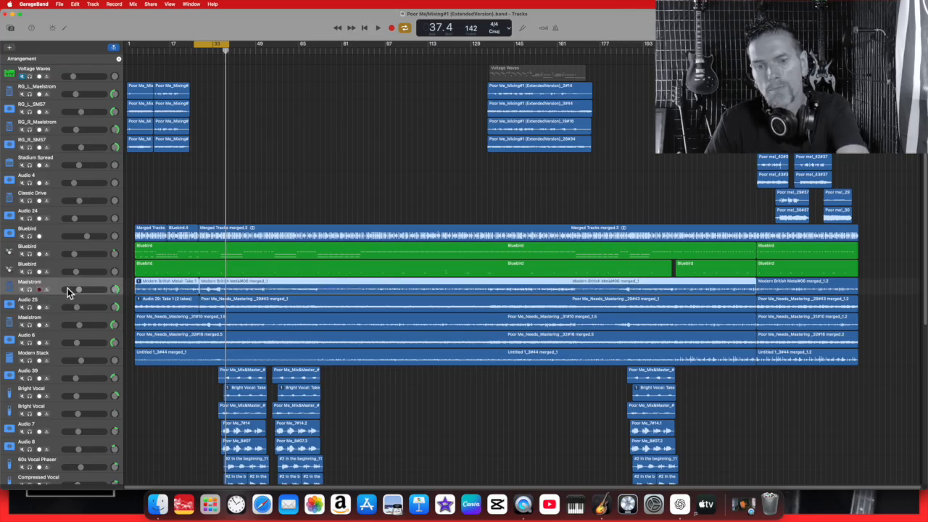
{"action": "left_click", "coordinate": [52, 303]}
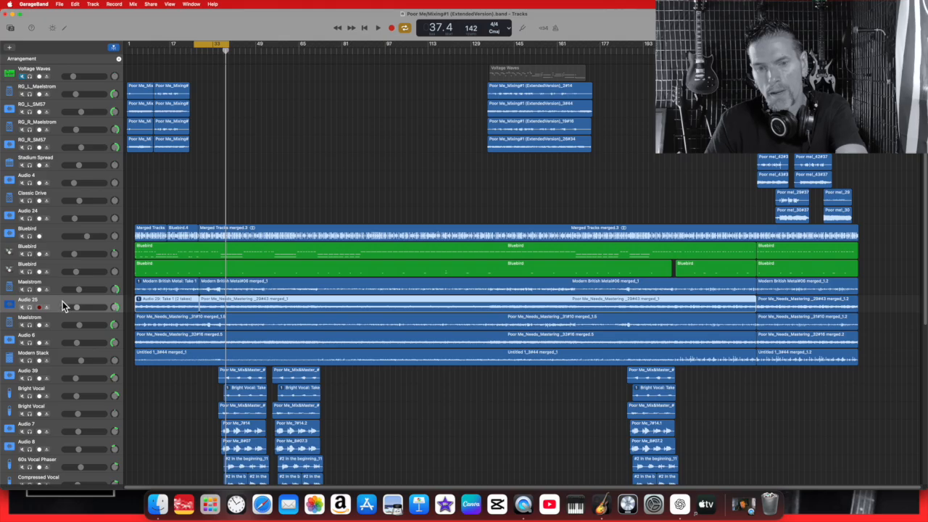
{"action": "left_click", "coordinate": [56, 324]}
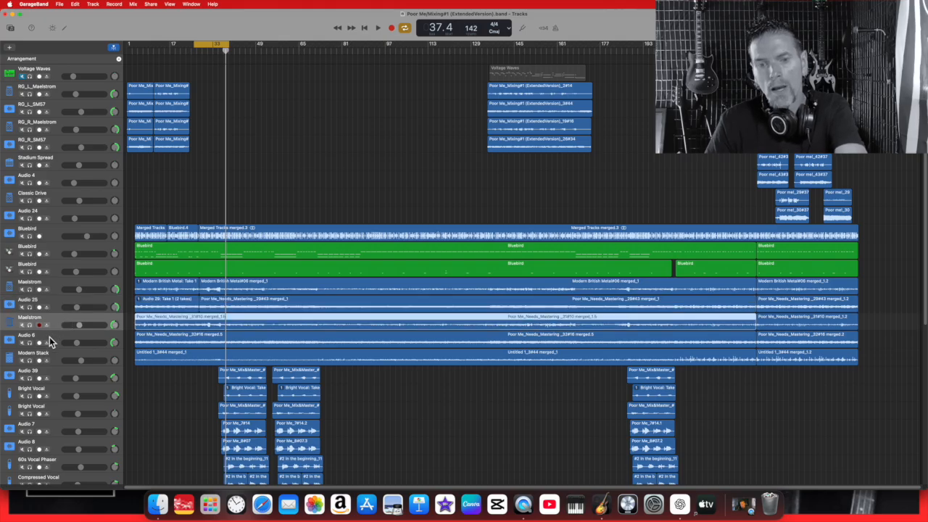
{"action": "left_click", "coordinate": [53, 341]}
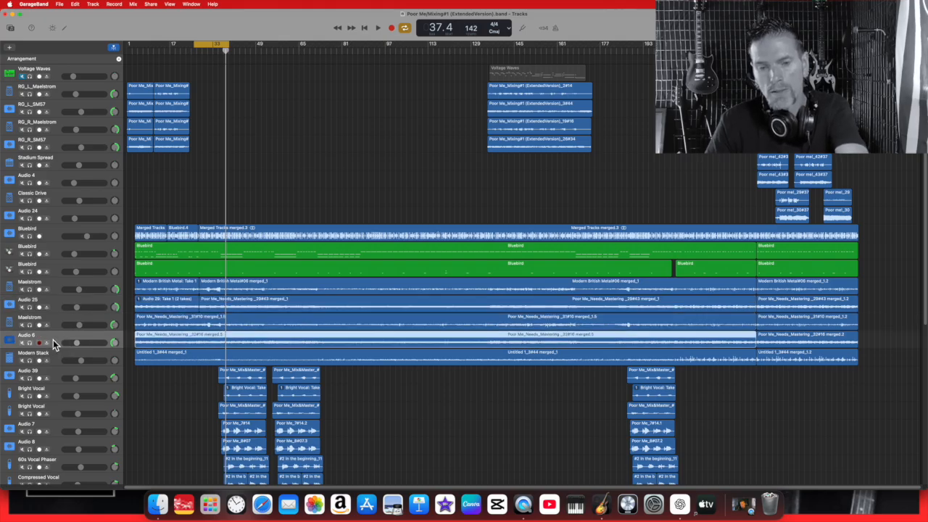
Step: Assign a purple track color to the Modern Stack track
{"action": "left_click", "coordinate": [52, 353]}
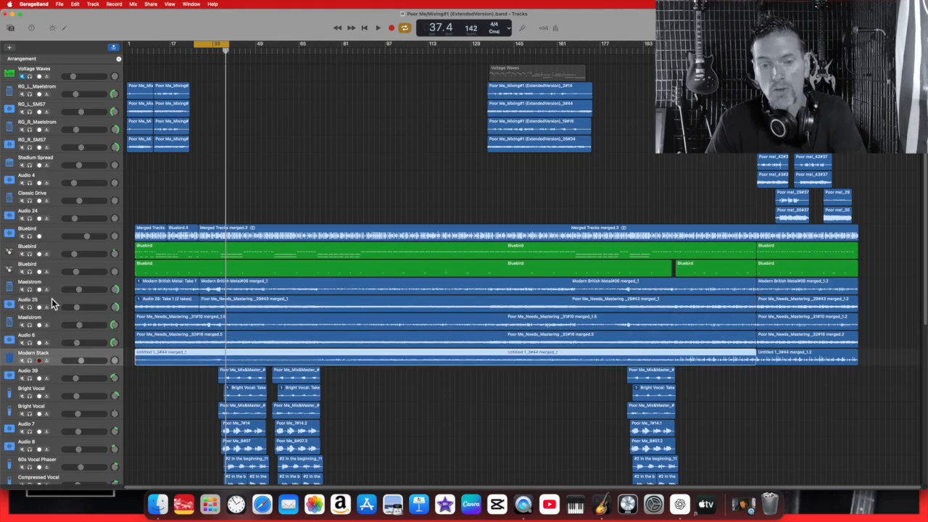
{"action": "right_click", "coordinate": [50, 355]}
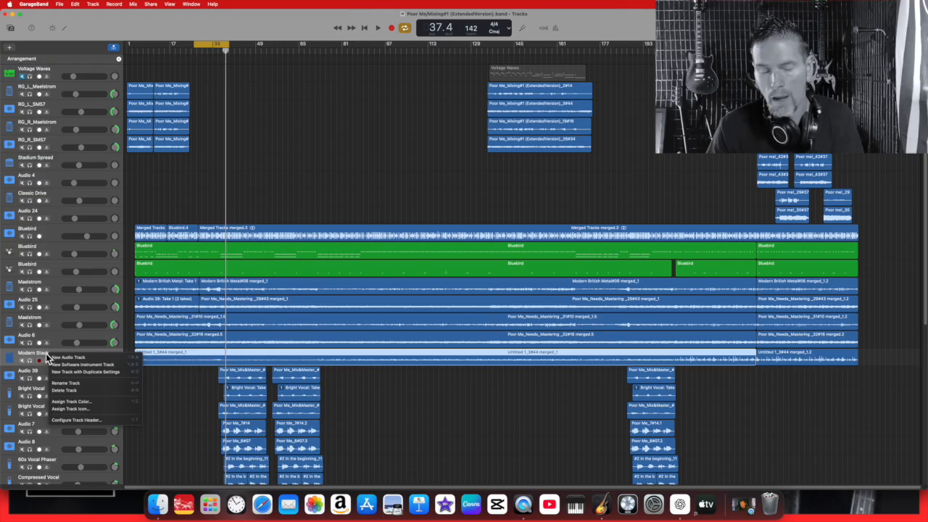
{"action": "left_click", "coordinate": [86, 6]}
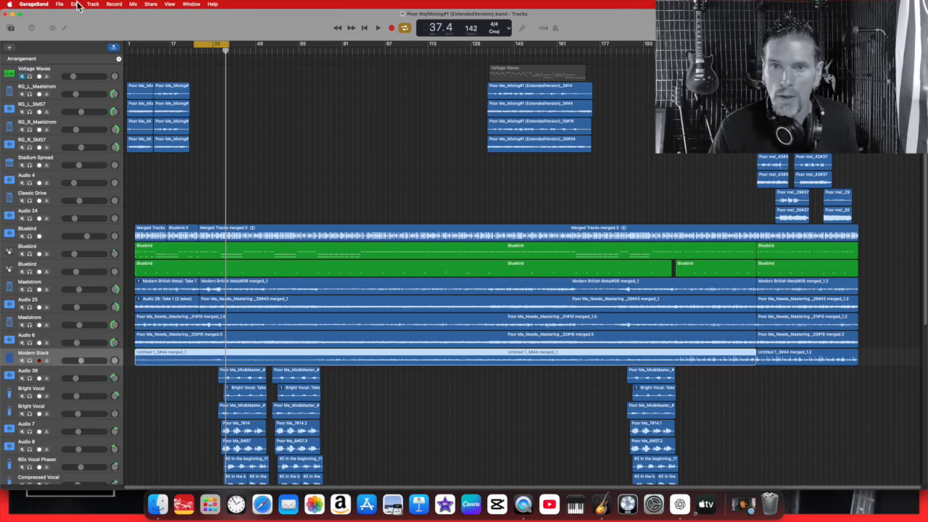
{"action": "left_click", "coordinate": [93, 5]}
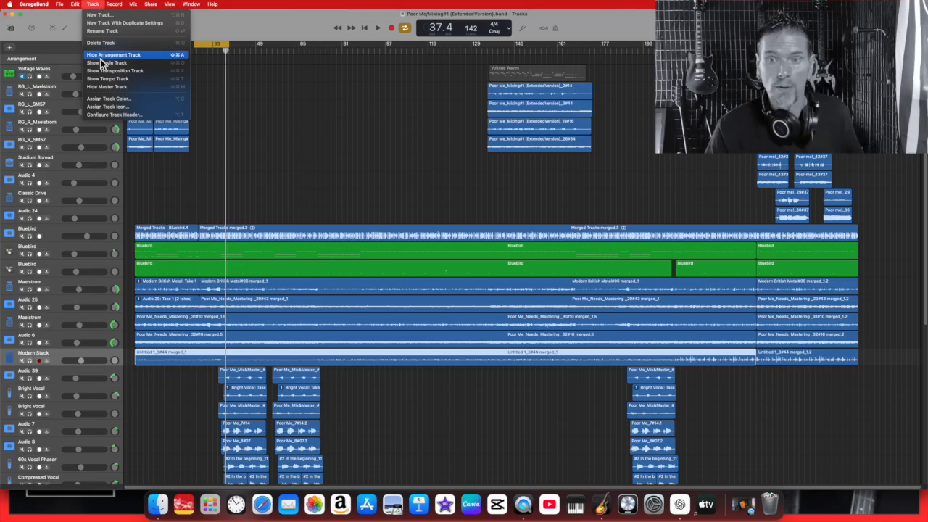
{"action": "left_click", "coordinate": [55, 356]}
{"action": "right_click", "coordinate": [54, 355]}
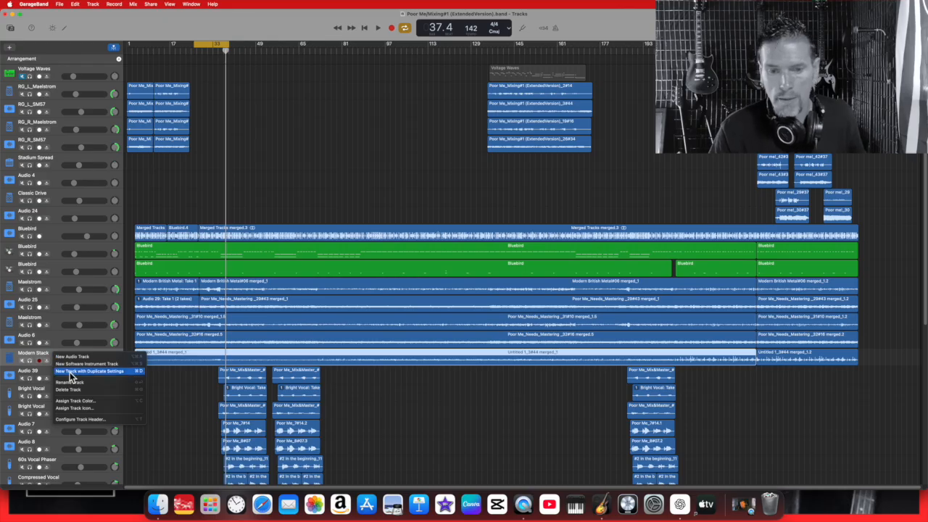
{"action": "left_click", "coordinate": [83, 401]}
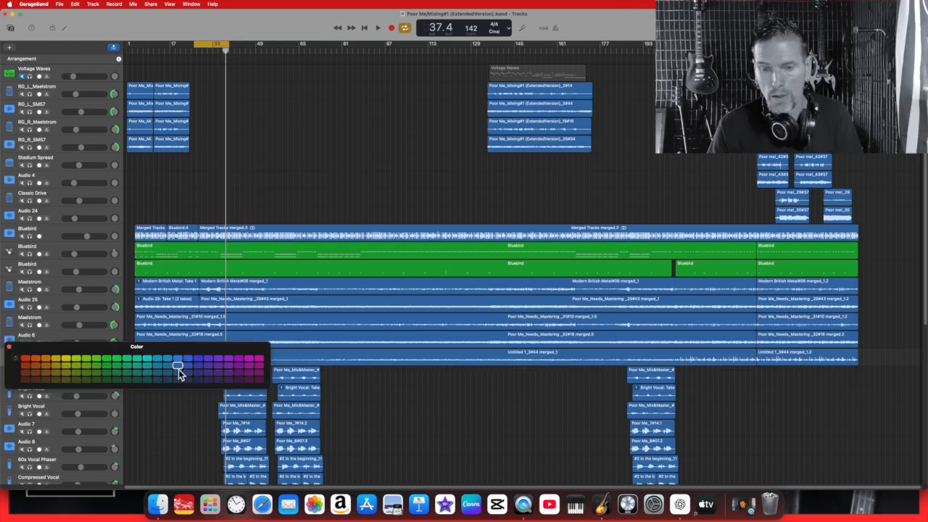
{"action": "left_click", "coordinate": [210, 368]}
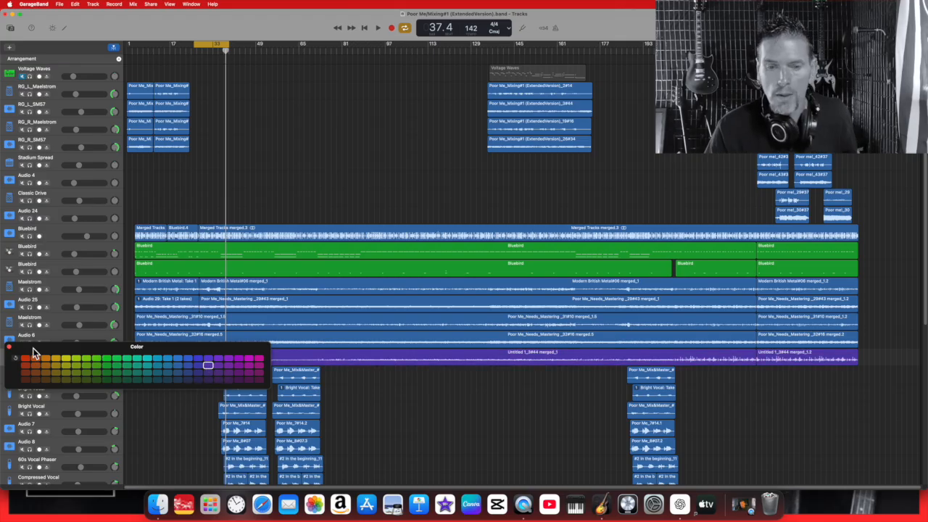
{"action": "left_click", "coordinate": [9, 347]}
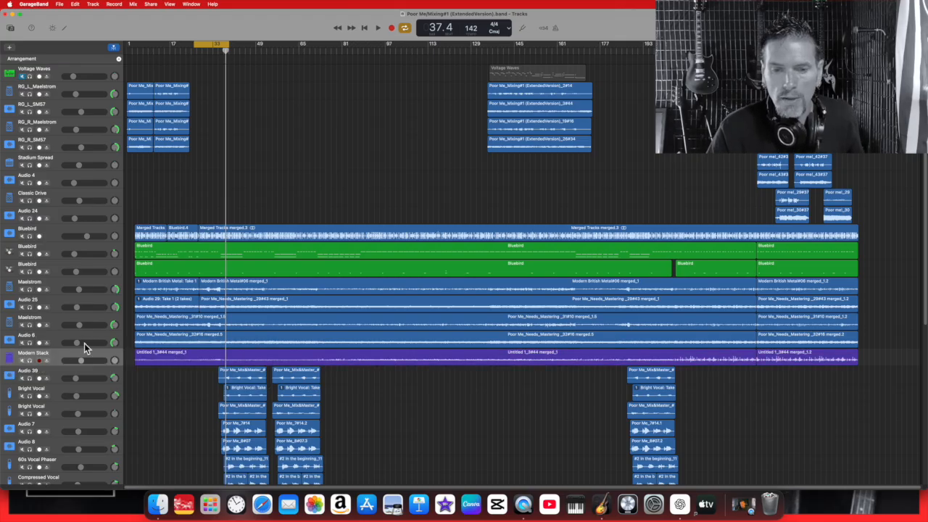
Step: Assign bright red to the Audio 6 and Audio 25 tracks and the two Maelstrom tracks grouped with them
{"action": "right_click", "coordinate": [42, 337]}
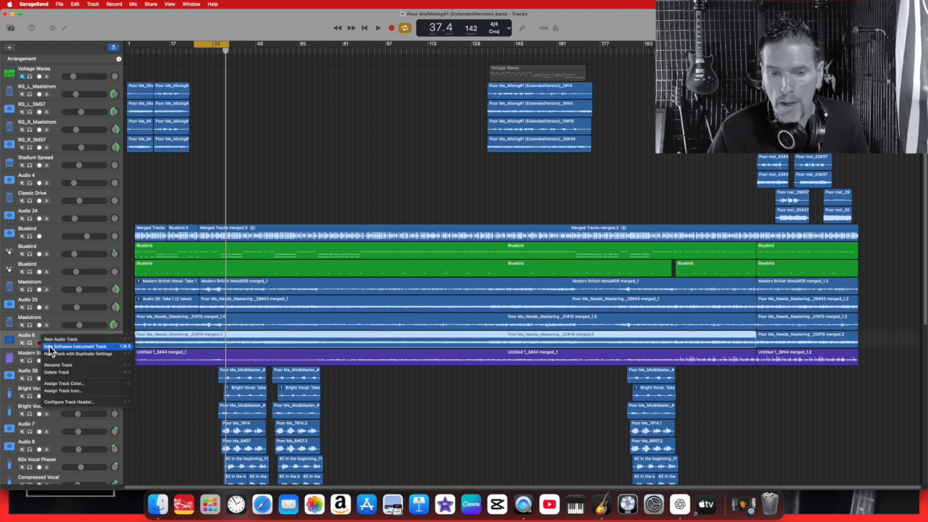
{"action": "left_click", "coordinate": [64, 383]}
{"action": "left_click", "coordinate": [30, 361]}
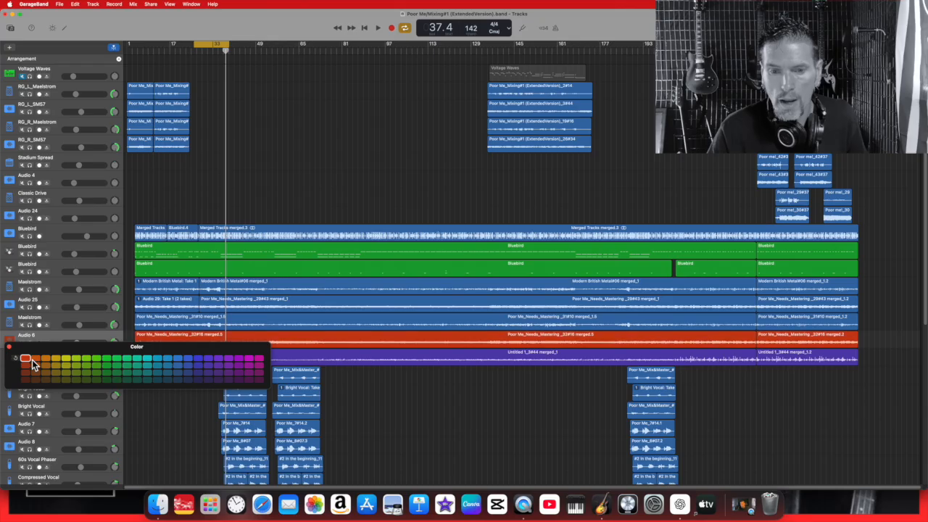
{"action": "left_click", "coordinate": [52, 322]}
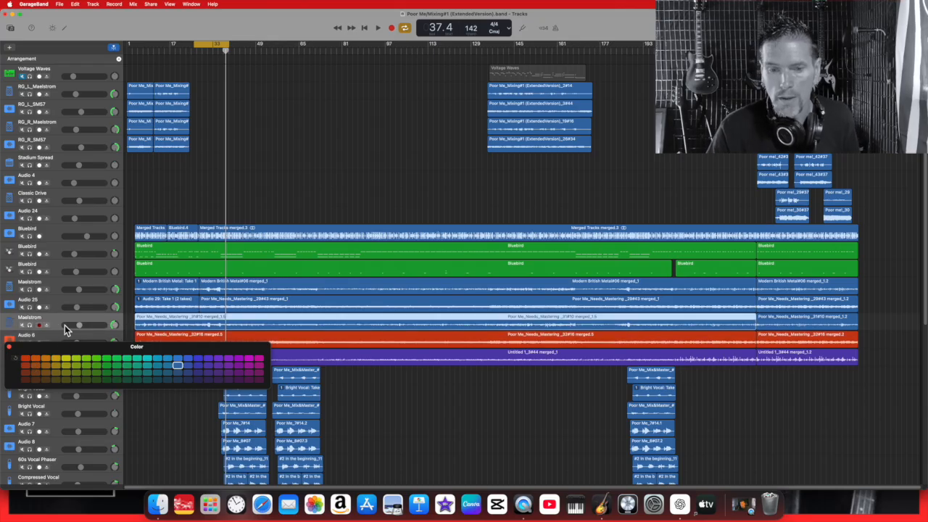
{"action": "left_click", "coordinate": [25, 358]}
{"action": "left_click", "coordinate": [57, 302]}
{"action": "left_click", "coordinate": [27, 358]}
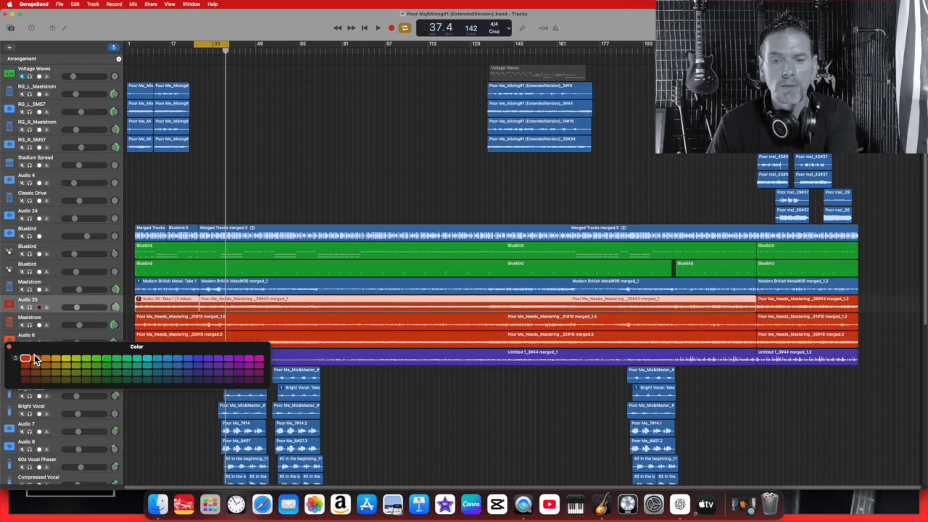
{"action": "left_click", "coordinate": [52, 284]}
{"action": "left_click", "coordinate": [27, 358]}
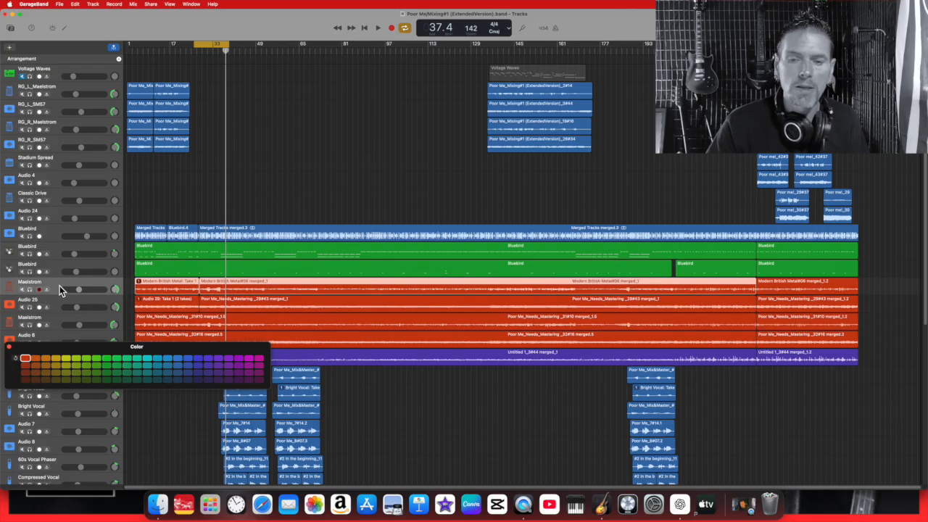
Step: Recolor the two Maelstrom tracks above Audio 25 and Audio 6 dark red
{"action": "left_click", "coordinate": [59, 305]}
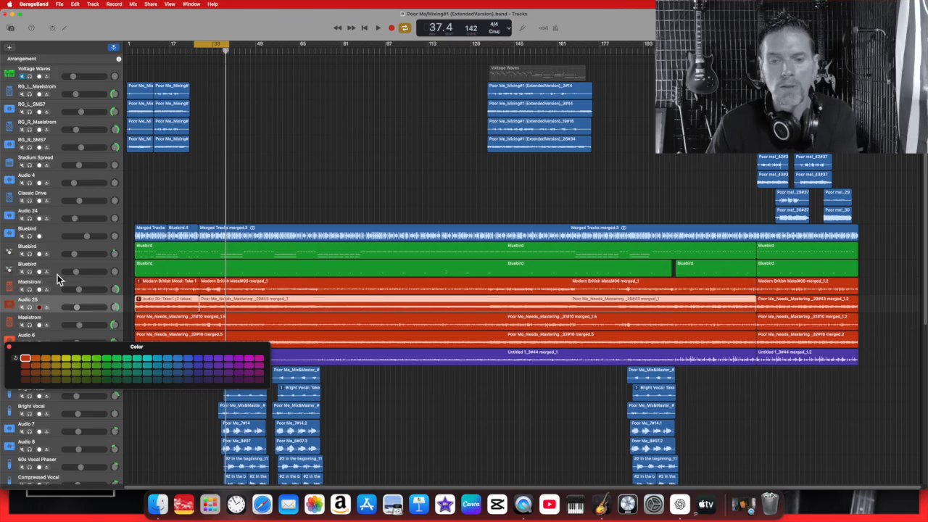
{"action": "left_click", "coordinate": [56, 280]}
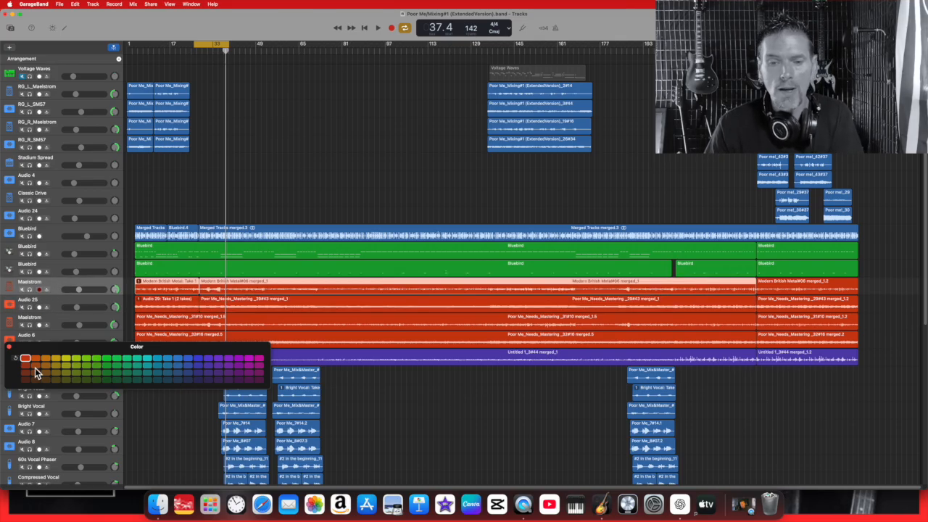
{"action": "left_click", "coordinate": [52, 323]}
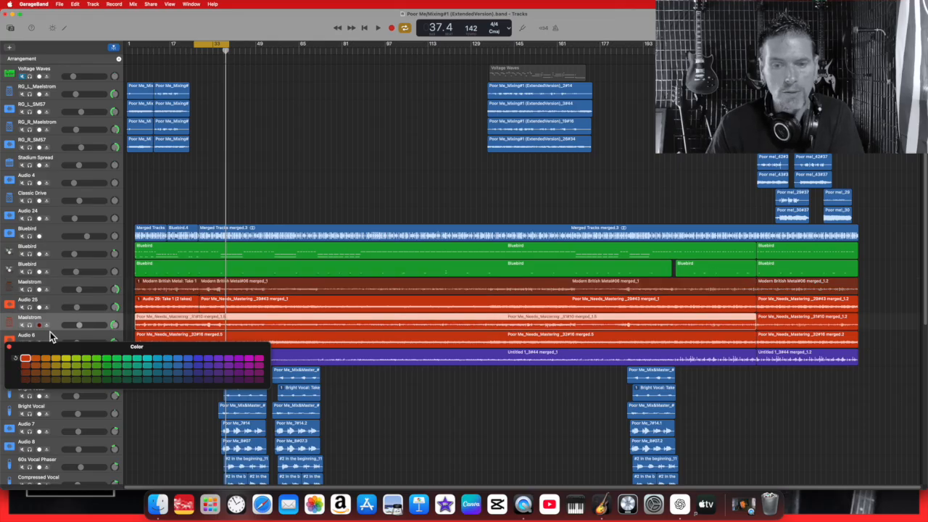
{"action": "left_click", "coordinate": [27, 373]}
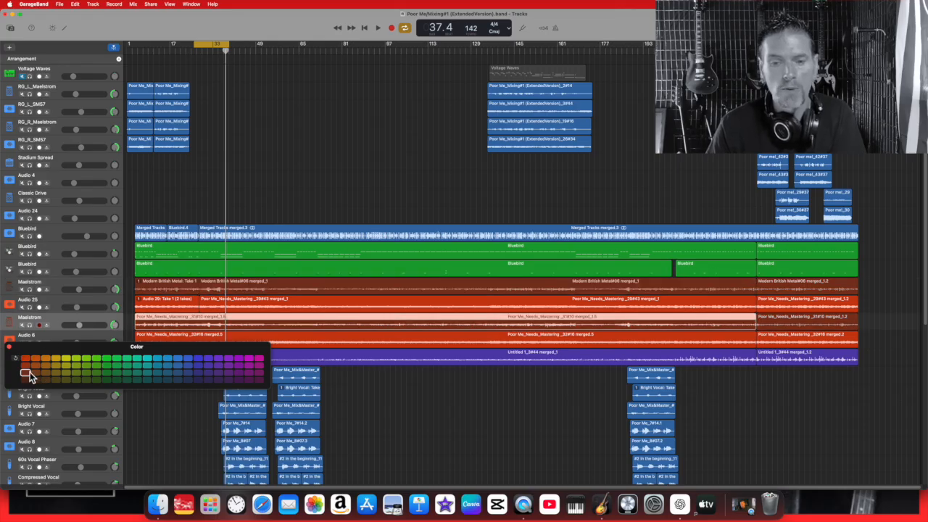
{"action": "left_click", "coordinate": [54, 251]}
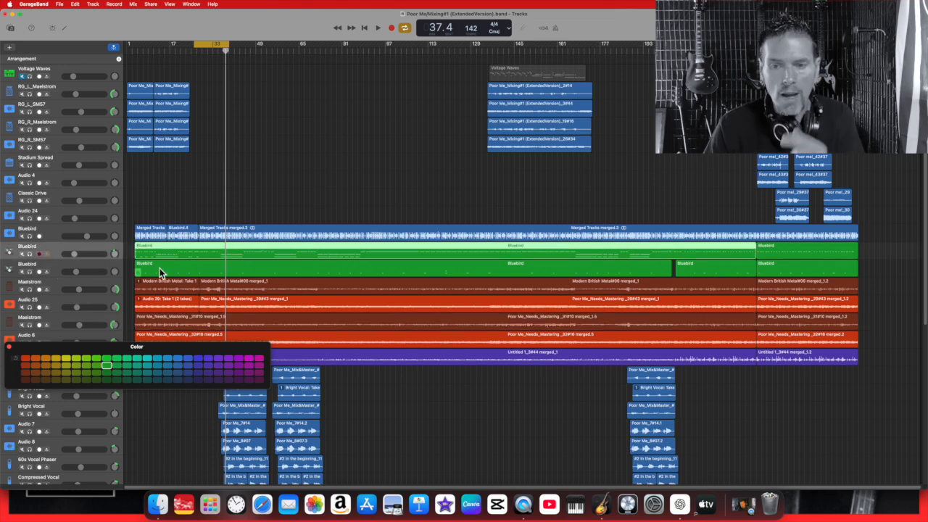
{"action": "left_click", "coordinate": [93, 268]}
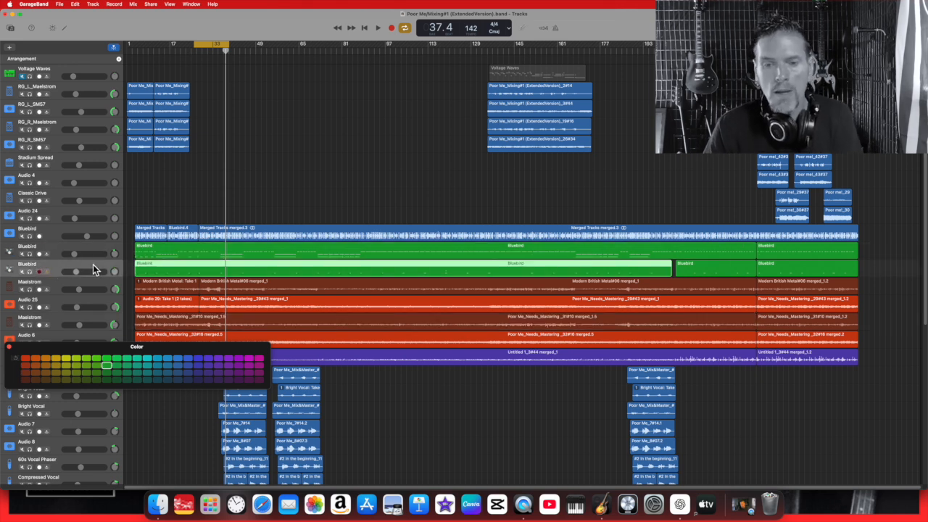
{"action": "left_click", "coordinate": [90, 231]}
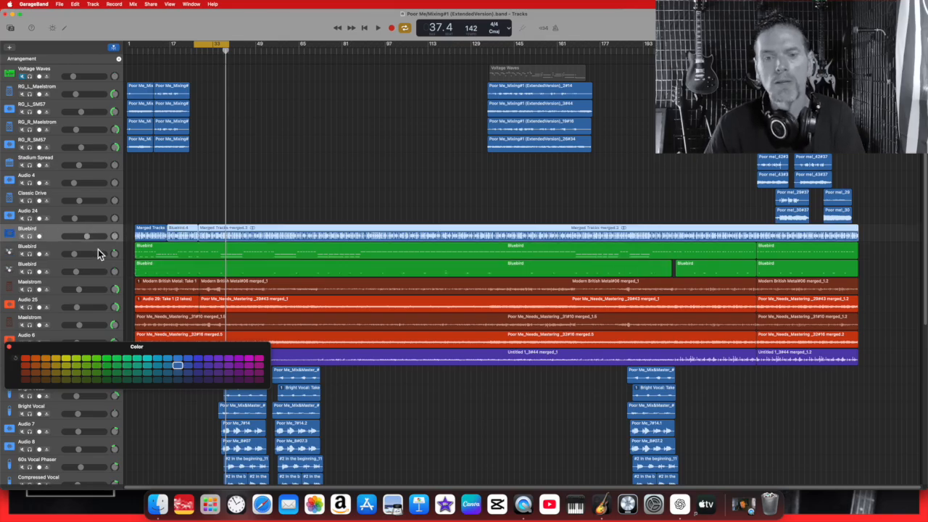
Step: Assign yellow to the Audio 39 track and the two Bright Vocal tracks below it
{"action": "scroll", "coordinate": [58, 252], "scroll_direction": "down", "scroll_amount": 2}
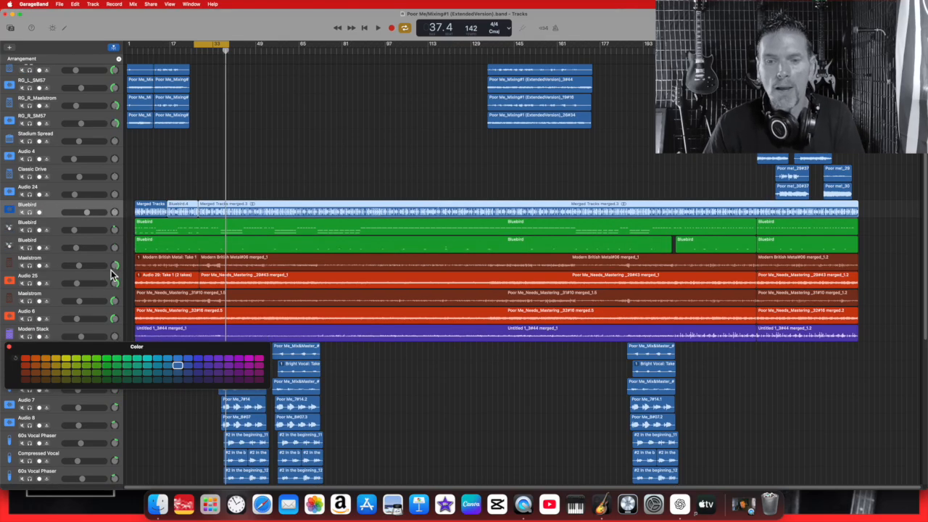
{"action": "scroll", "coordinate": [108, 308], "scroll_direction": "down", "scroll_amount": 1}
{"action": "scroll", "coordinate": [111, 264], "scroll_direction": "down", "scroll_amount": 4}
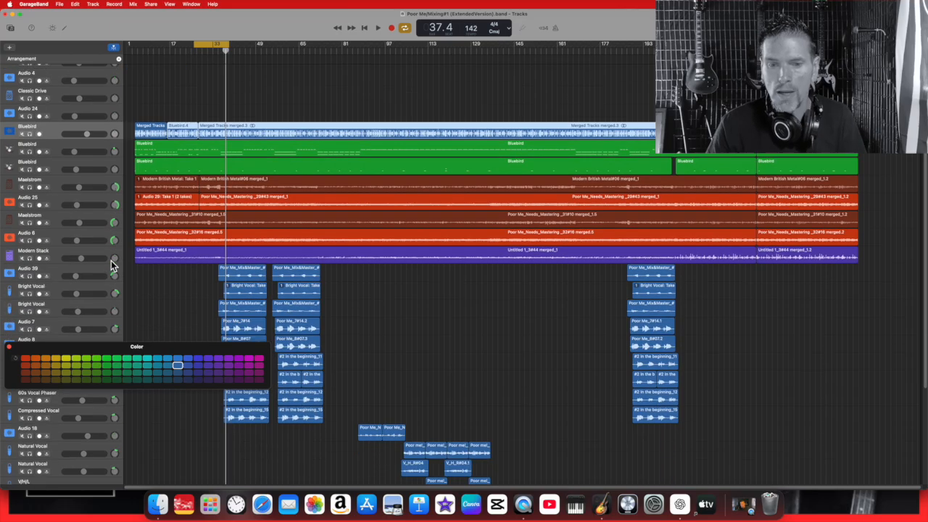
{"action": "left_click", "coordinate": [89, 271]}
{"action": "left_click", "coordinate": [63, 358]}
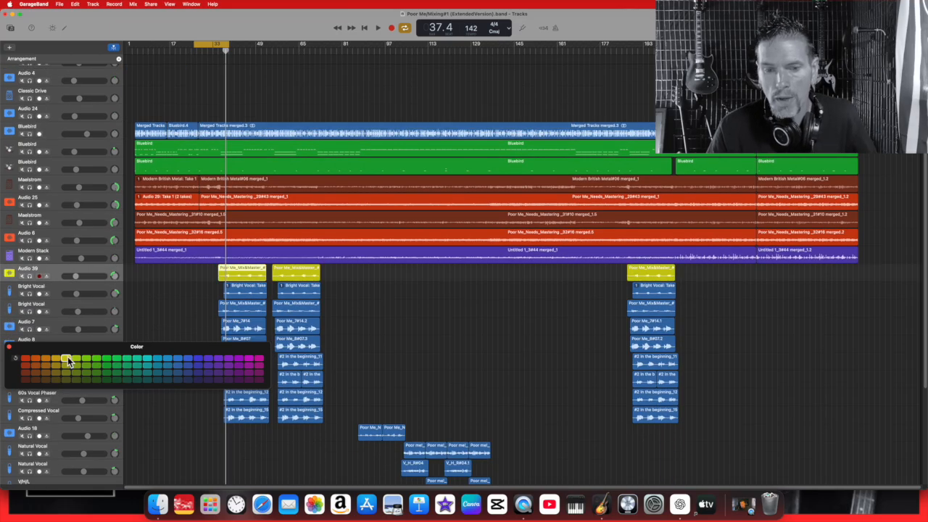
{"action": "left_click", "coordinate": [87, 292]}
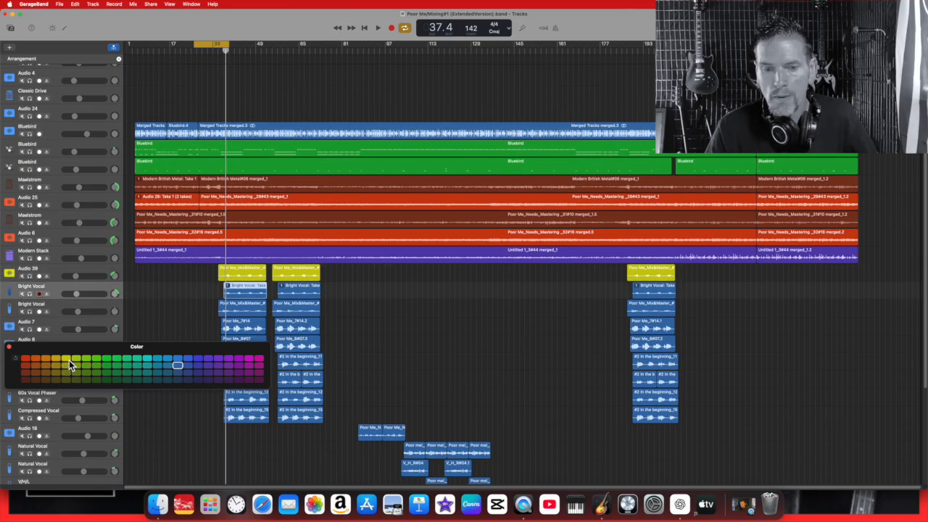
{"action": "left_click", "coordinate": [69, 360]}
{"action": "left_click", "coordinate": [95, 311]}
{"action": "left_click", "coordinate": [69, 362]}
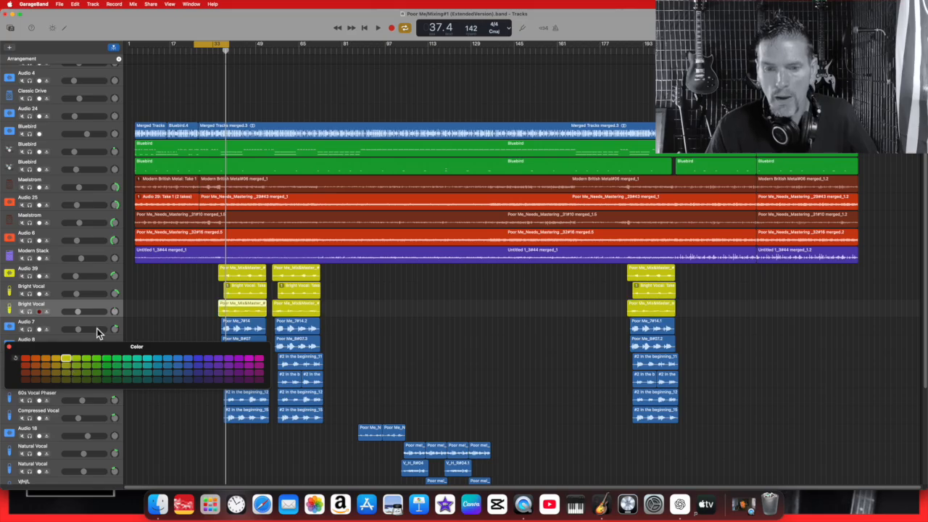
Step: Assign the same bright yellow track color to the Audio 7 and Audio 8 tracks
{"action": "scroll", "coordinate": [95, 330], "scroll_direction": "down", "scroll_amount": 1}
{"action": "left_click", "coordinate": [94, 303]}
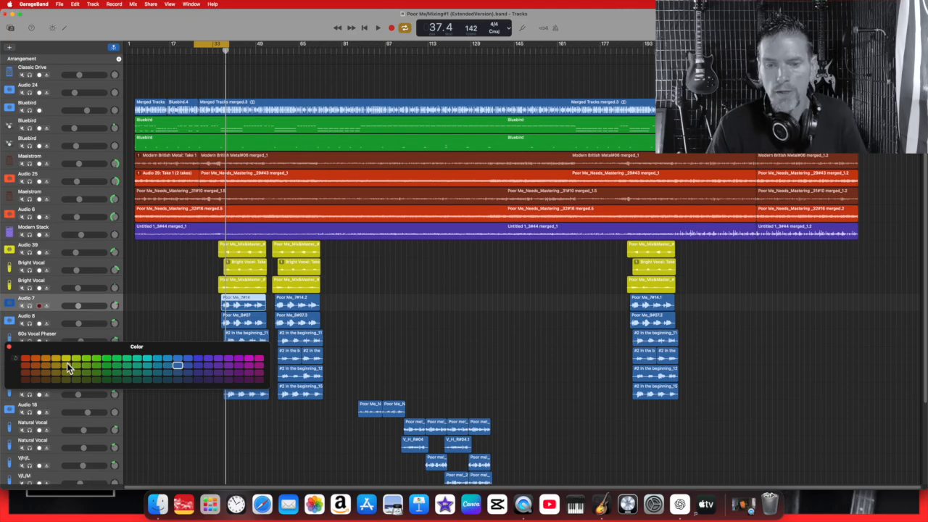
{"action": "left_click", "coordinate": [67, 359]}
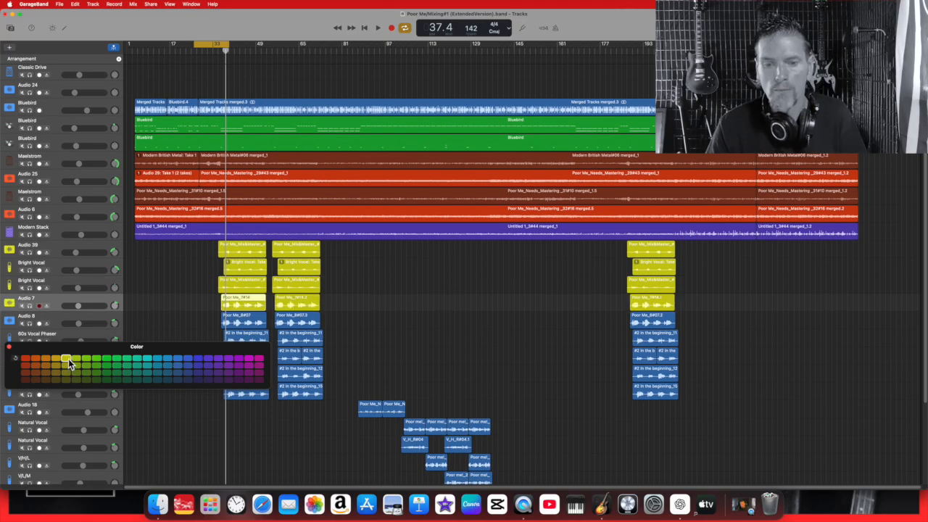
{"action": "left_click", "coordinate": [90, 320]}
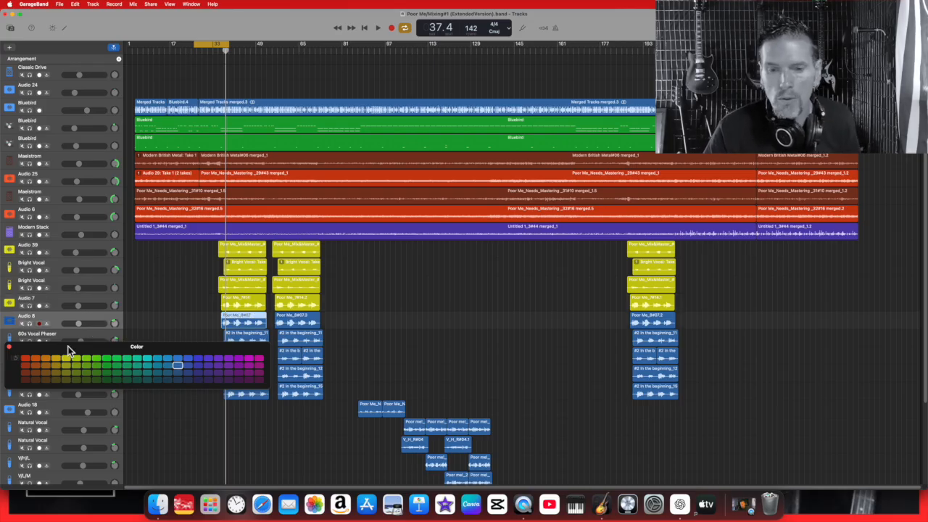
{"action": "left_click", "coordinate": [67, 359]}
{"action": "left_click", "coordinate": [66, 373]}
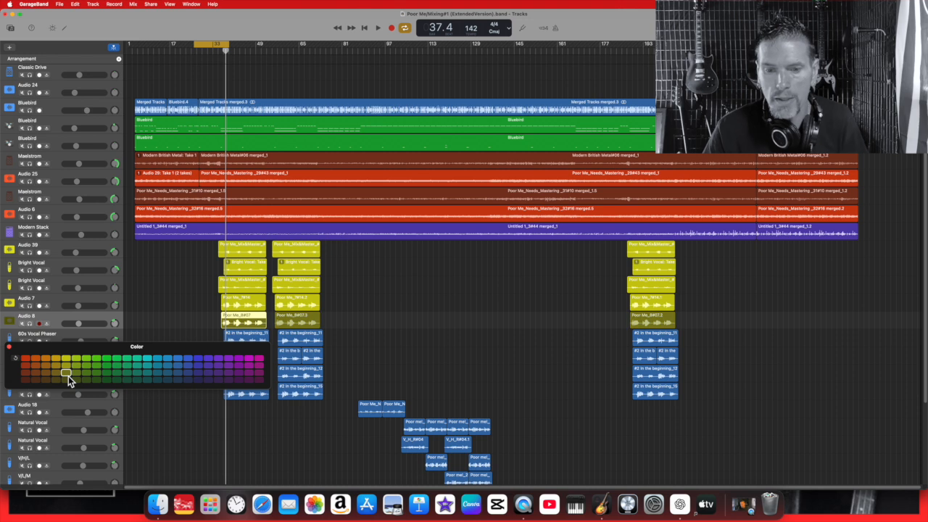
{"action": "left_click", "coordinate": [67, 359]}
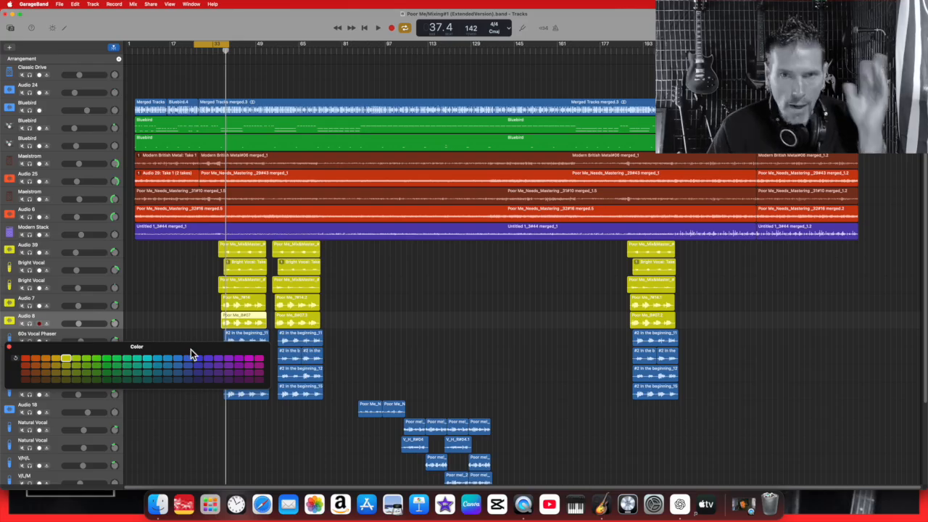
Step: Assign bright yellow to the 60s Vocal Phaser and Compressed Vocal tracks, and close the color palette
{"action": "left_click_drag", "start_coordinate": [92, 350], "coordinate": [92, 370]}
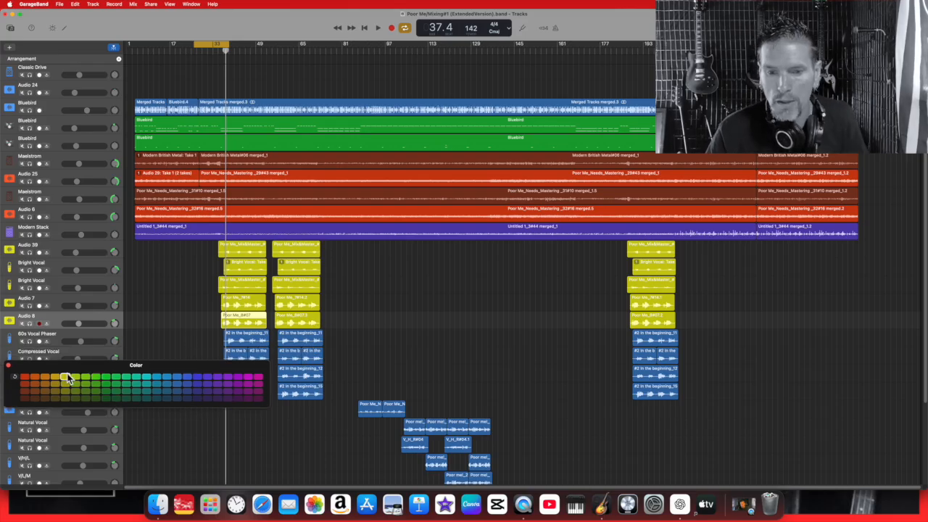
{"action": "left_click", "coordinate": [91, 341]}
{"action": "left_click", "coordinate": [66, 377]}
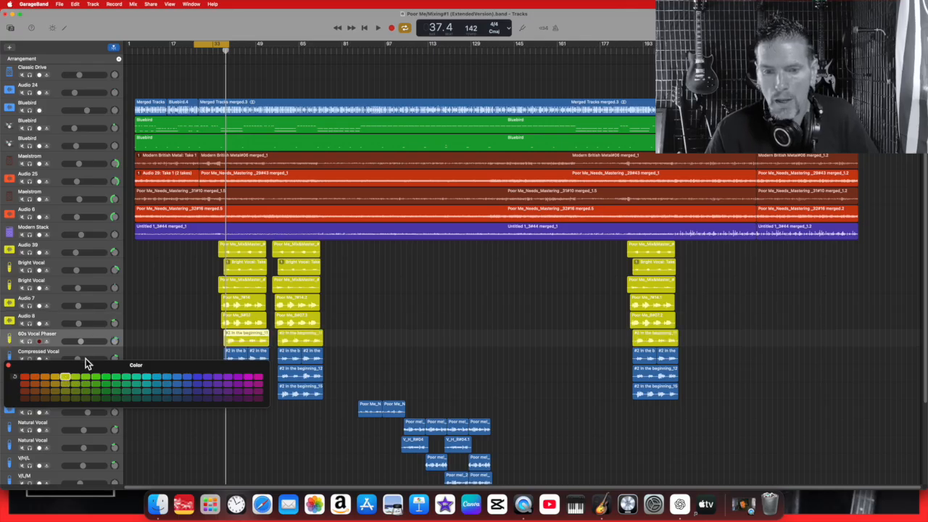
{"action": "left_click", "coordinate": [99, 352]}
{"action": "left_click", "coordinate": [67, 377]}
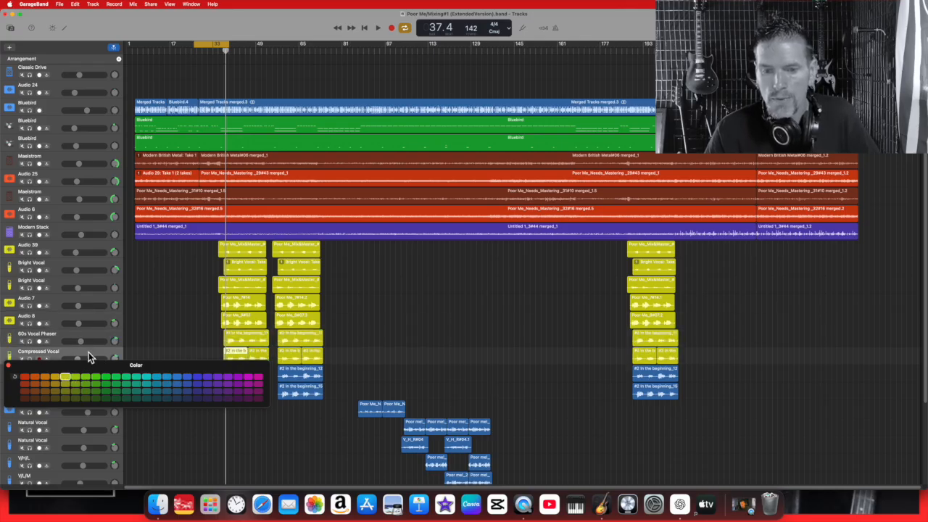
{"action": "scroll", "coordinate": [90, 354], "scroll_direction": "down", "scroll_amount": 3}
{"action": "scroll", "coordinate": [68, 247], "scroll_direction": "up", "scroll_amount": 5}
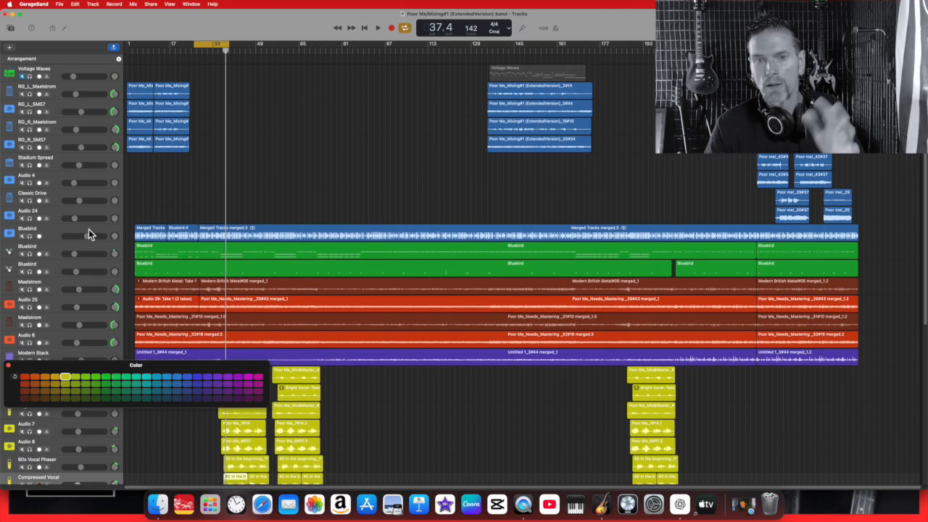
{"action": "left_click", "coordinate": [8, 364]}
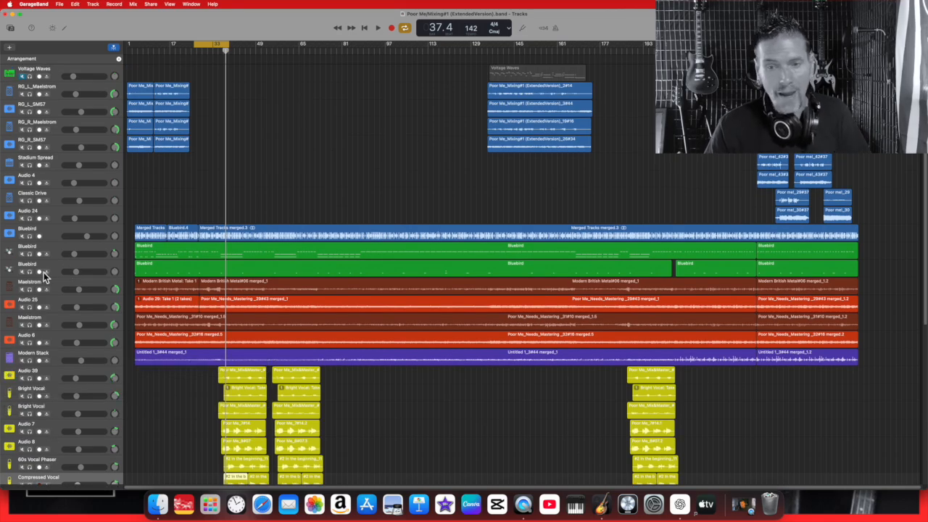
Step: Change the icon of the blue Bluebird audio track to a drum kit
{"action": "left_click", "coordinate": [8, 234]}
{"action": "left_click", "coordinate": [8, 233], "text": "ctrl"}
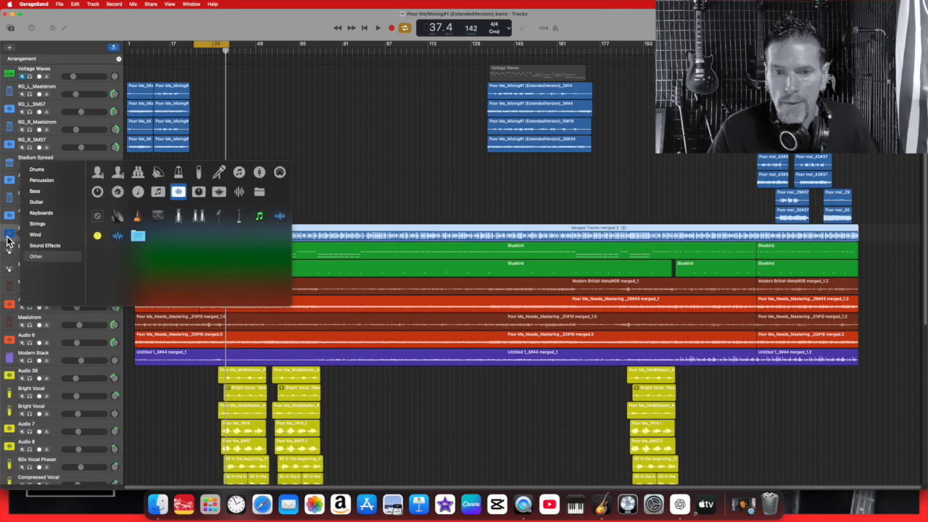
{"action": "left_click", "coordinate": [123, 35]}
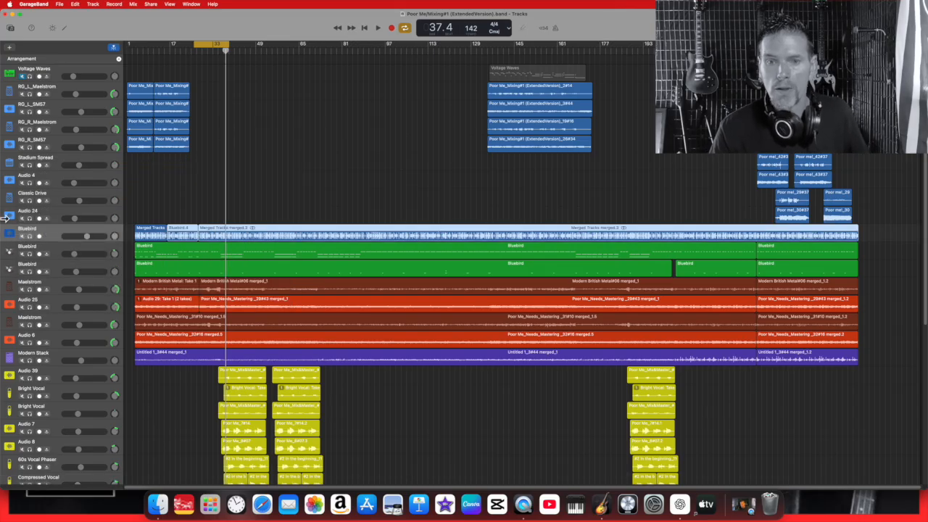
{"action": "left_click", "coordinate": [11, 235]}
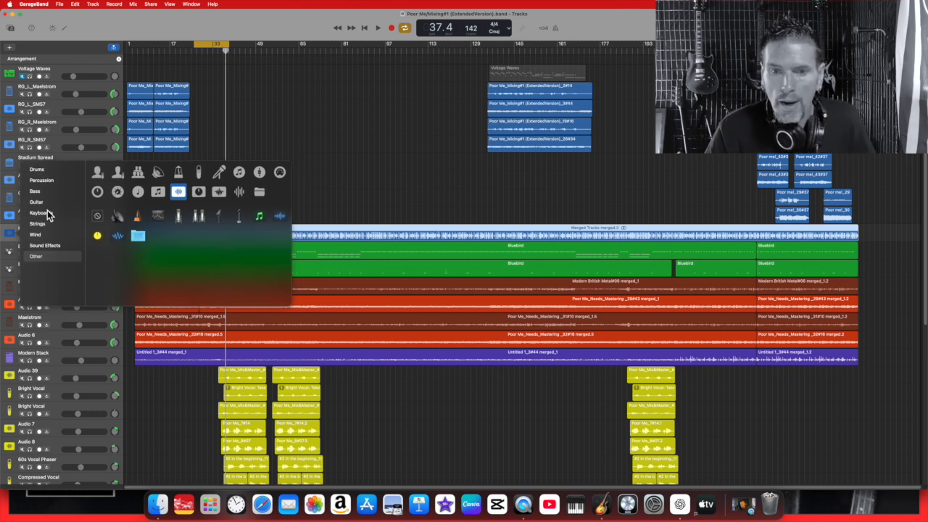
{"action": "left_click", "coordinate": [53, 172]}
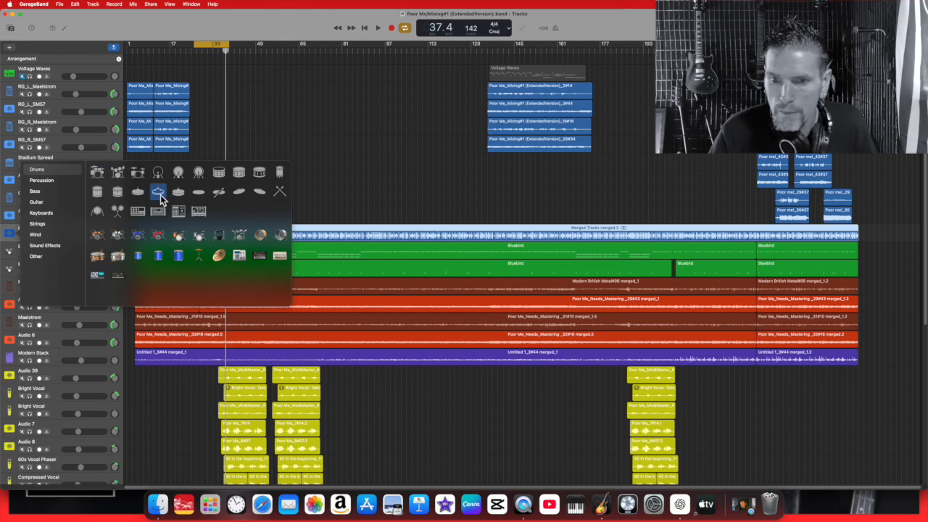
{"action": "left_click", "coordinate": [119, 176]}
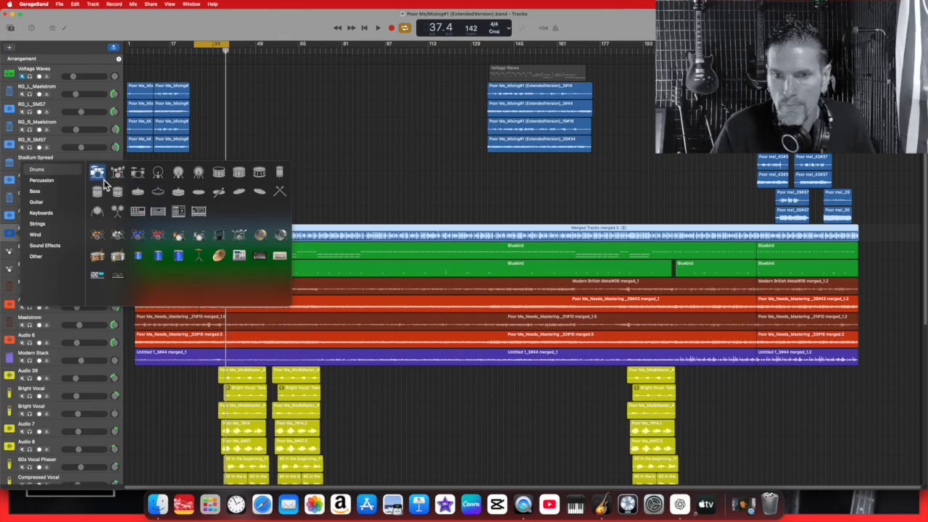
{"action": "left_click", "coordinate": [104, 180]}
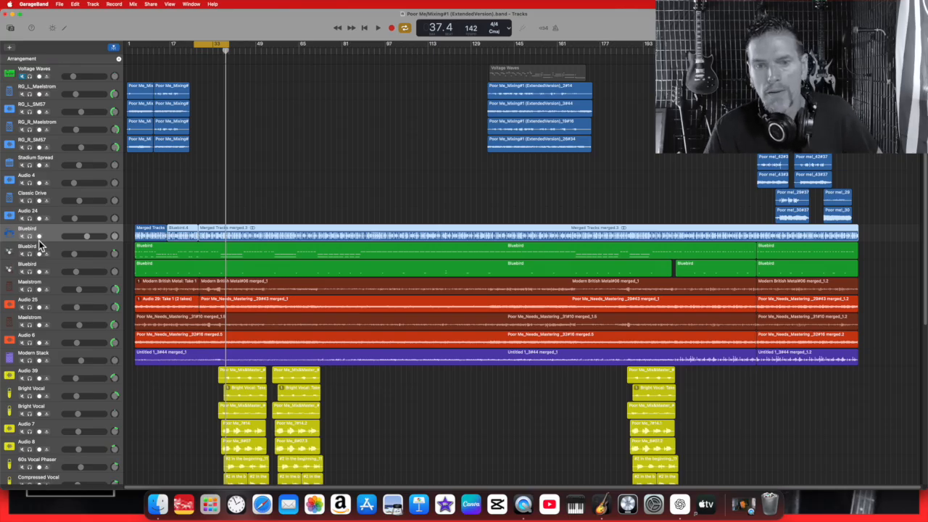
Step: Change the Audio 25 track's icon to a dark red electric guitar
{"action": "left_click", "coordinate": [23, 286]}
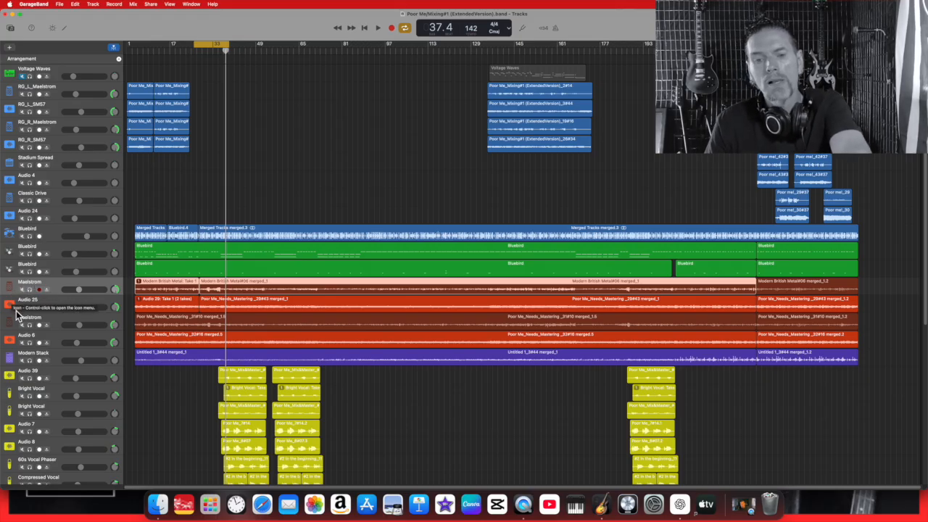
{"action": "left_click", "coordinate": [13, 307]}
{"action": "left_click", "coordinate": [13, 307], "text": "ctrl"}
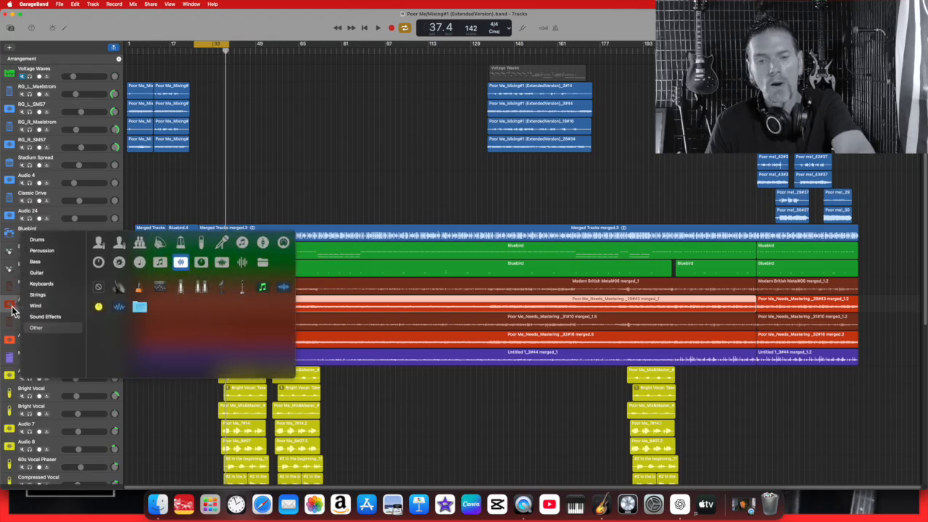
{"action": "left_click", "coordinate": [41, 274]}
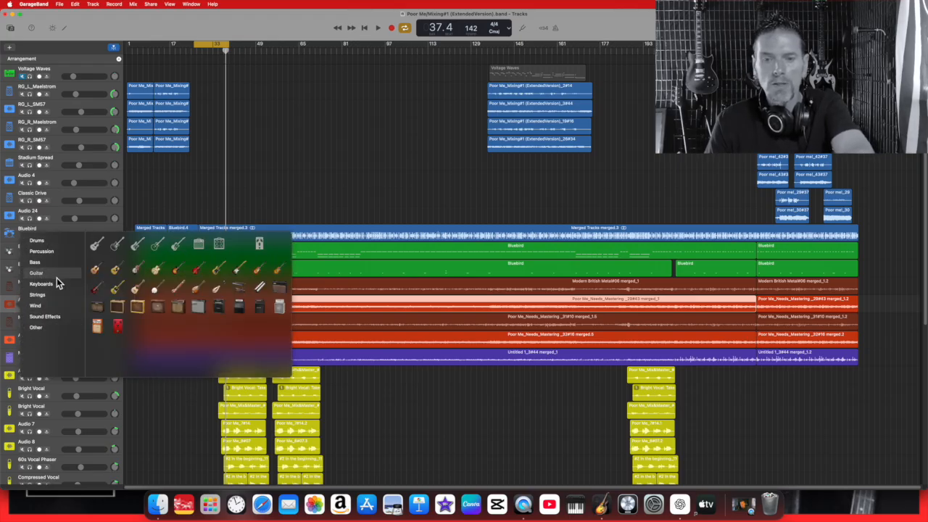
{"action": "left_click", "coordinate": [98, 291]}
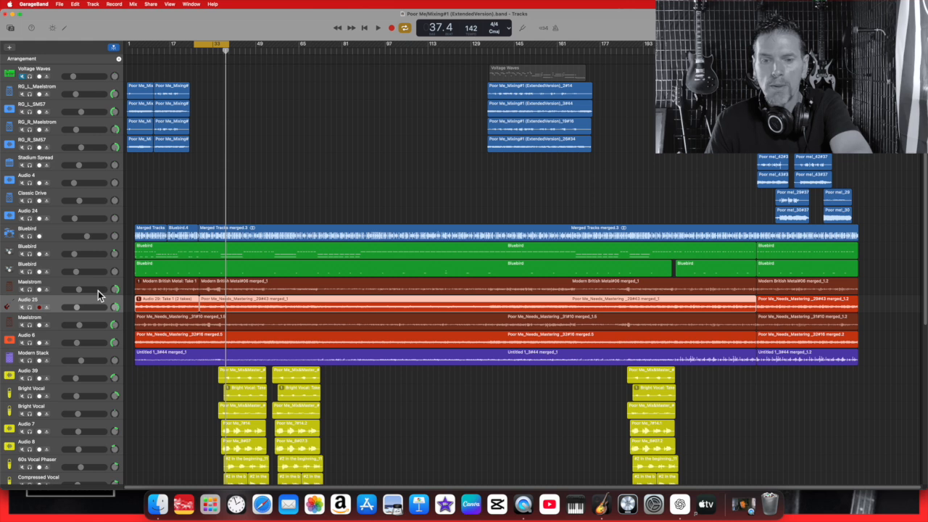
Step: Give the Audio 6 track the same dark red electric guitar icon as Audio 25
{"action": "left_click", "coordinate": [11, 339]}
{"action": "left_click", "coordinate": [11, 339]}
{"action": "left_click", "coordinate": [42, 309]}
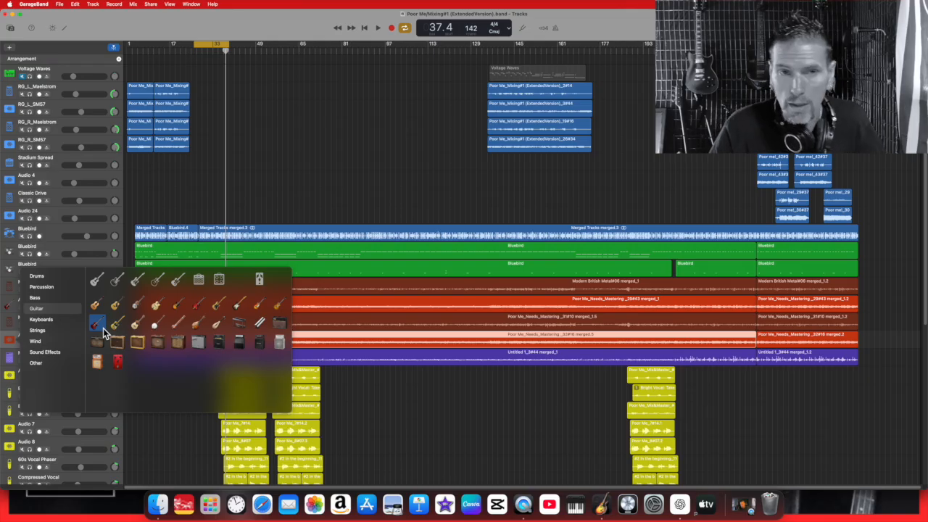
{"action": "left_click", "coordinate": [103, 328]}
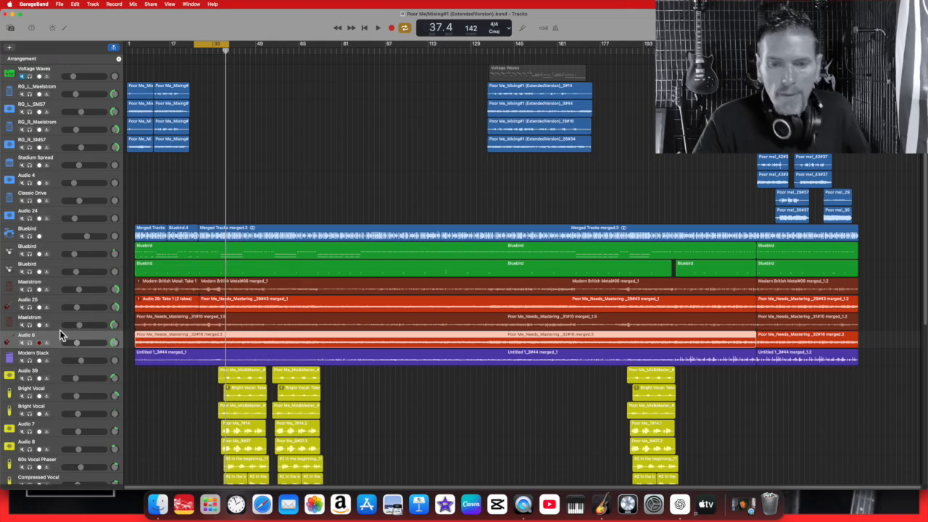
Step: Change the Modern Stack track's icon to a bass guitar
{"action": "left_click", "coordinate": [14, 360]}
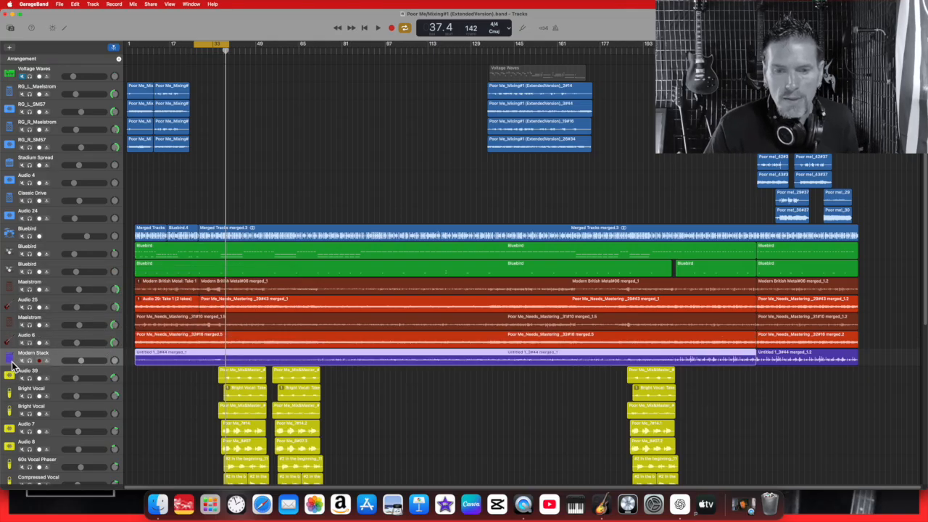
{"action": "left_click", "coordinate": [10, 359]}
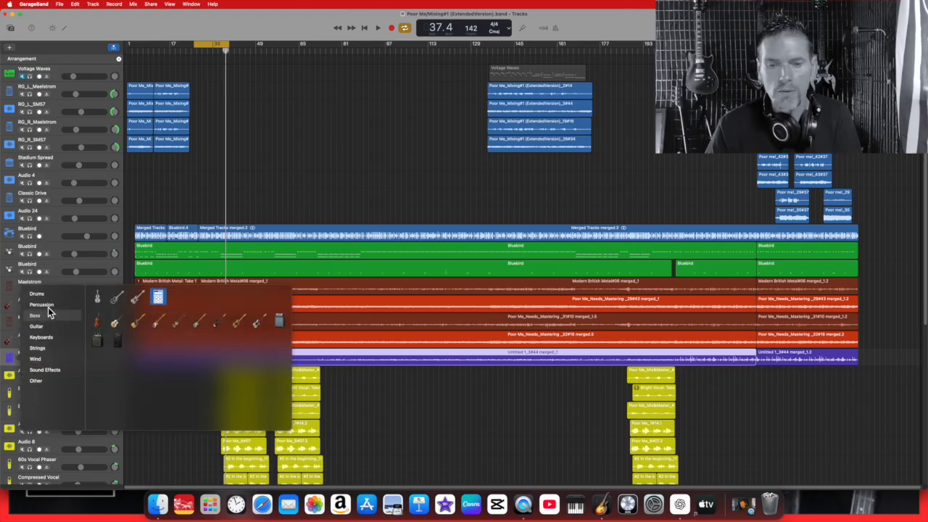
{"action": "left_click", "coordinate": [197, 324]}
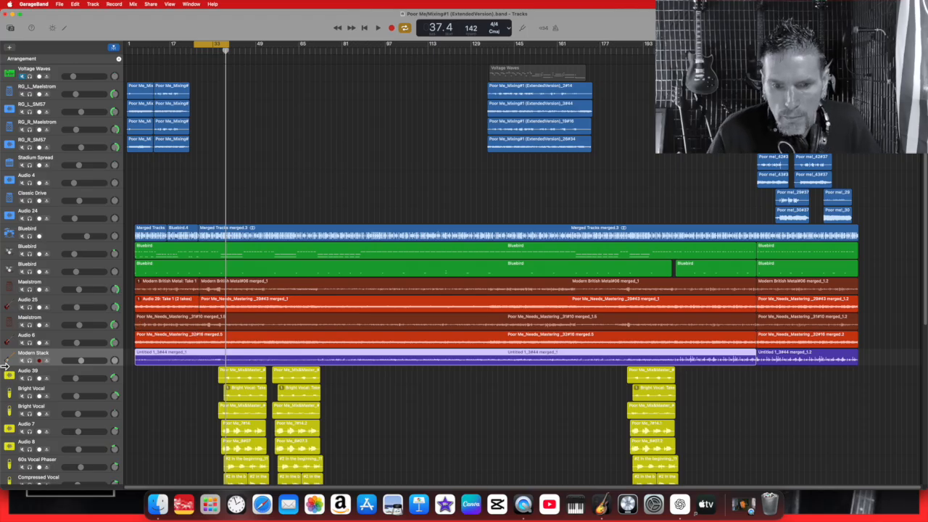